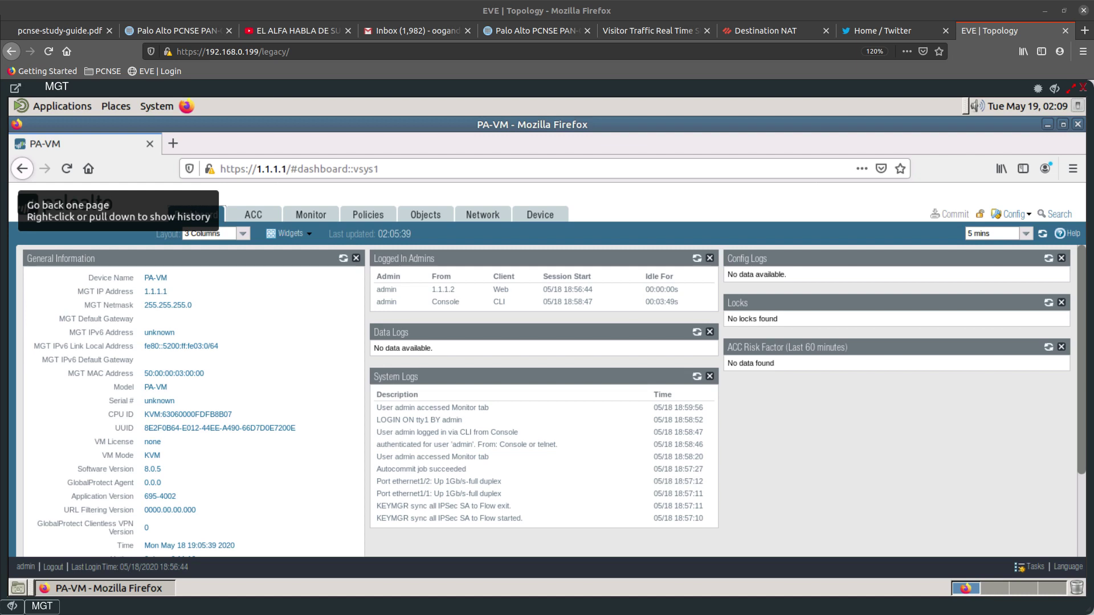
Add a new custom application object to the firewall and name it sql-application.
click(433, 217)
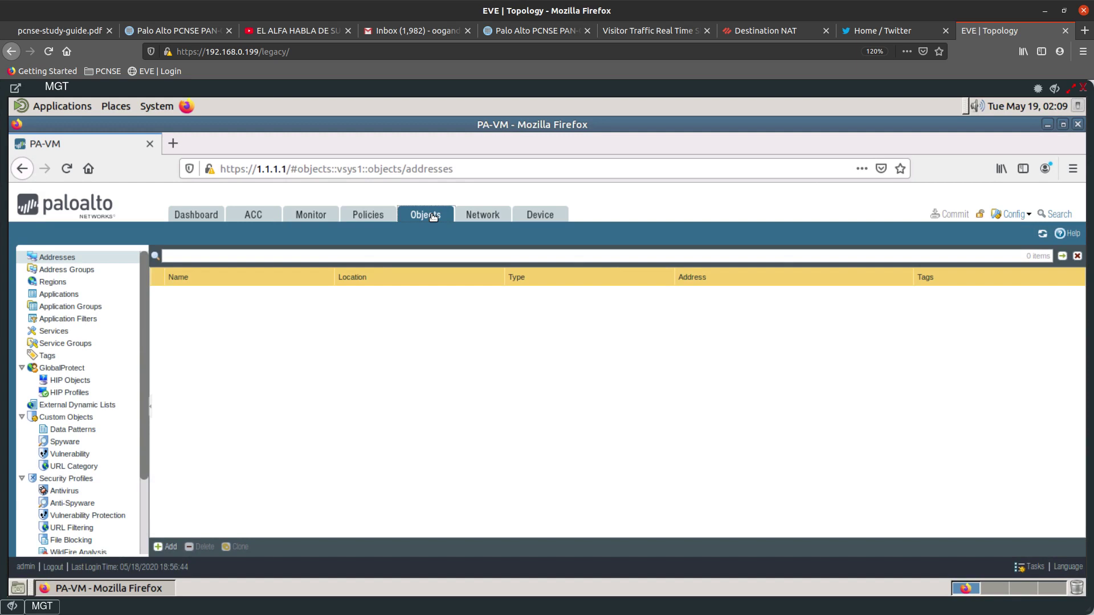
click(75, 296)
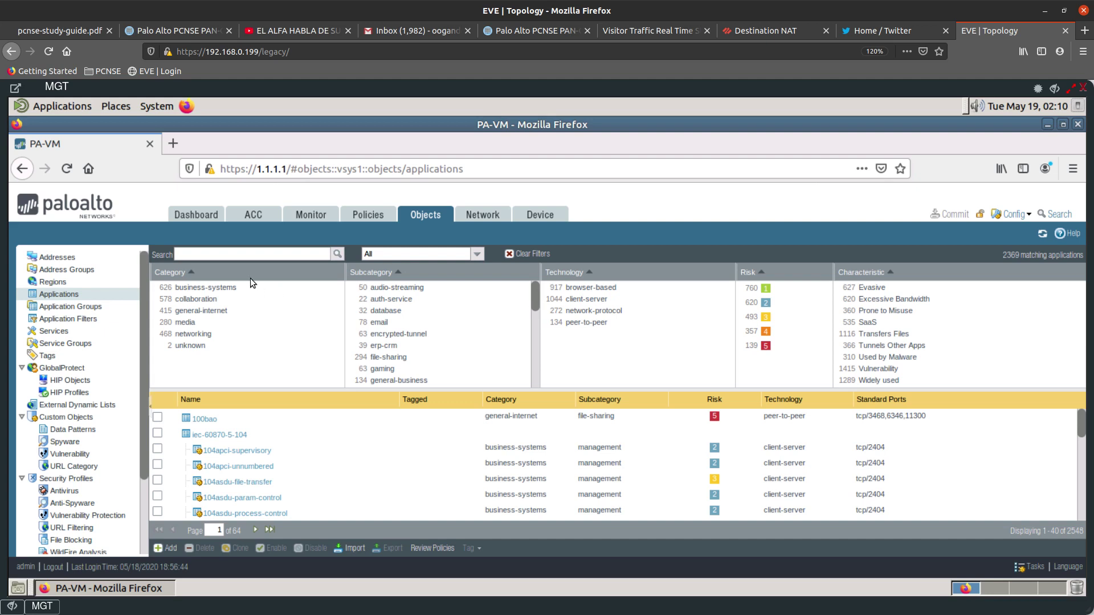
click(233, 257)
click(173, 548)
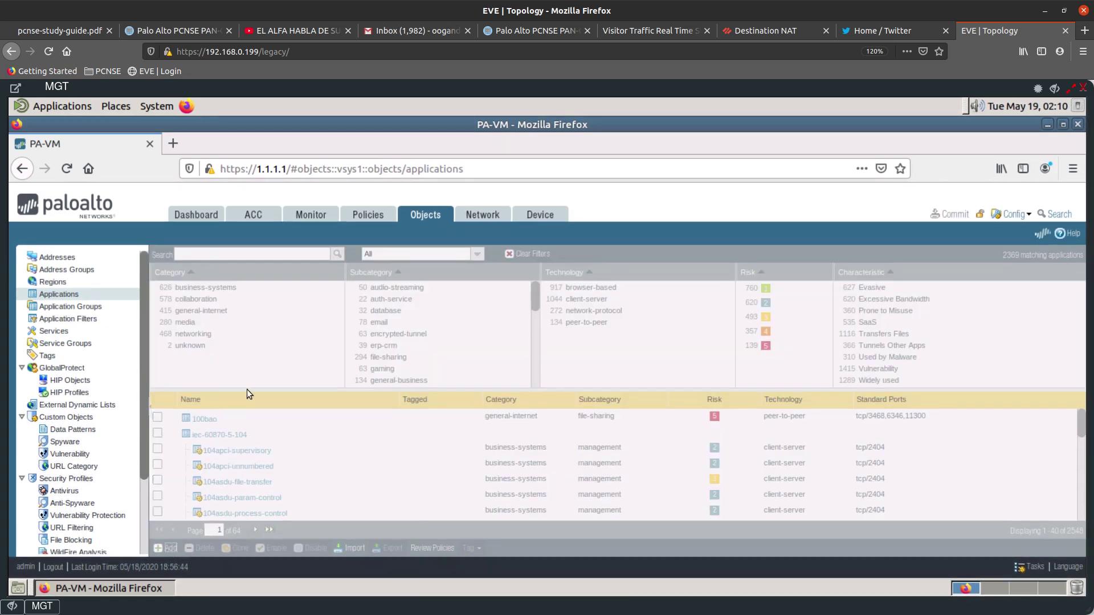
drag(399, 225, 395, 268)
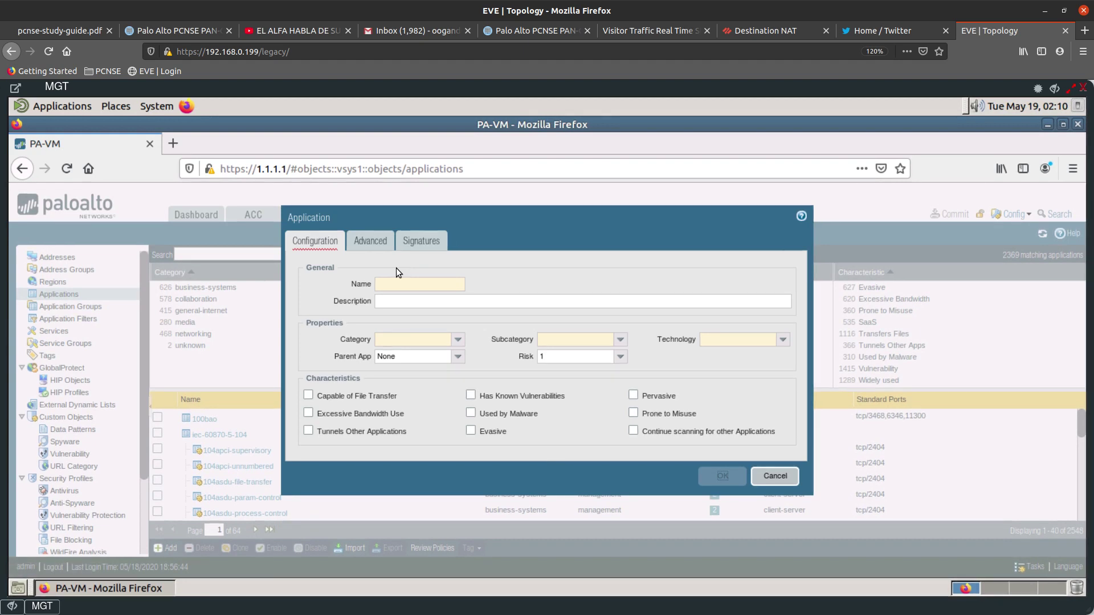
click(403, 284)
text(sql-)
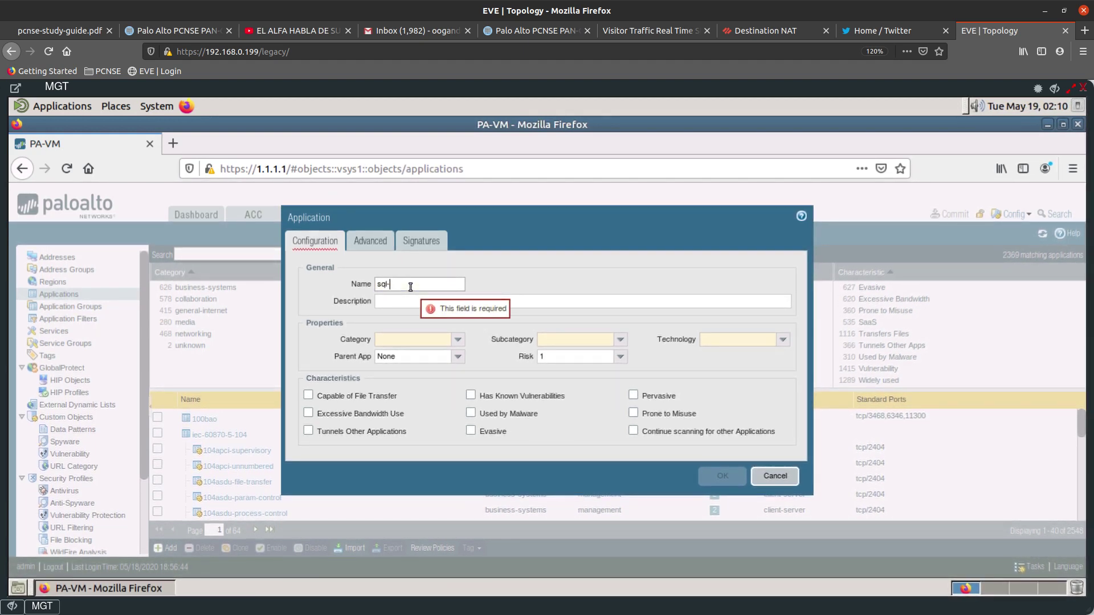
text(application)
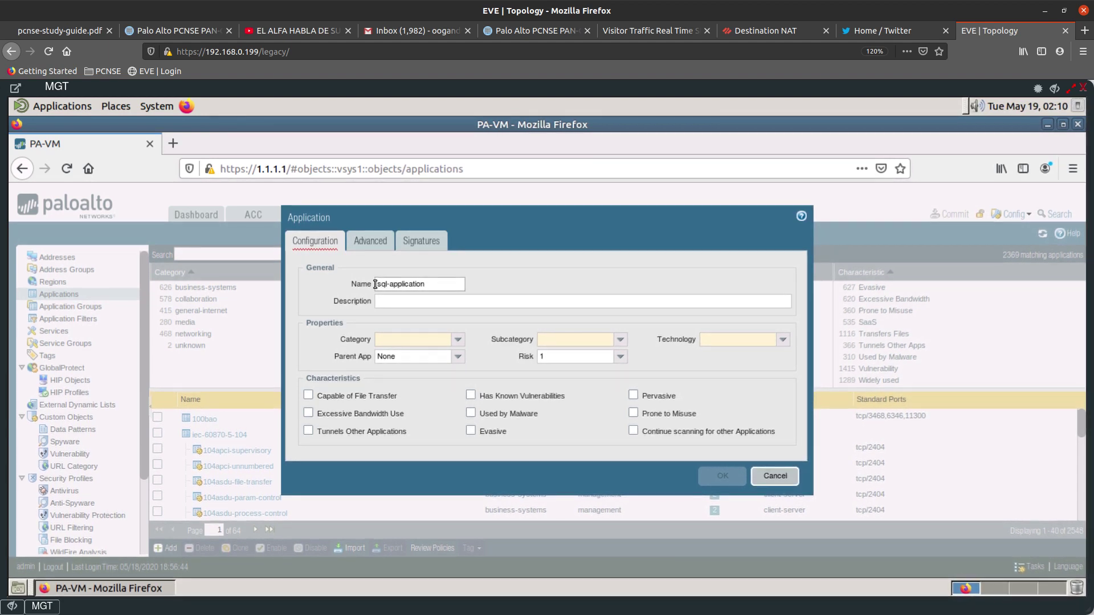
mouse_move(376, 284)
mouse_down()
mouse_move(396, 280)
mouse_move(385, 283)
mouse_up()
click(435, 285)
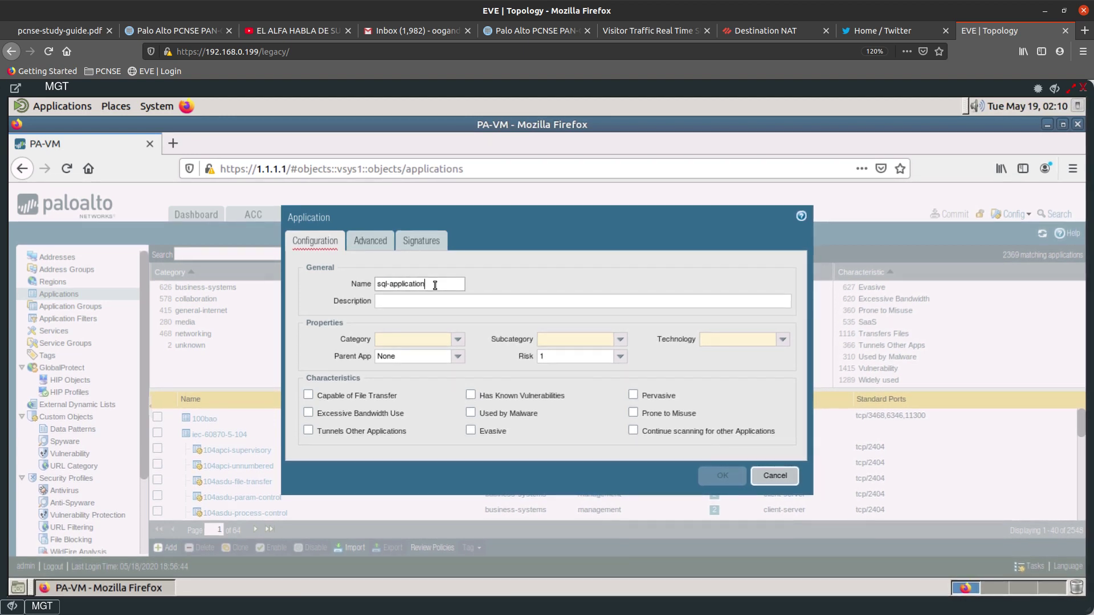
Enter "This is the companies internal application" as the application's description.
click(428, 302)
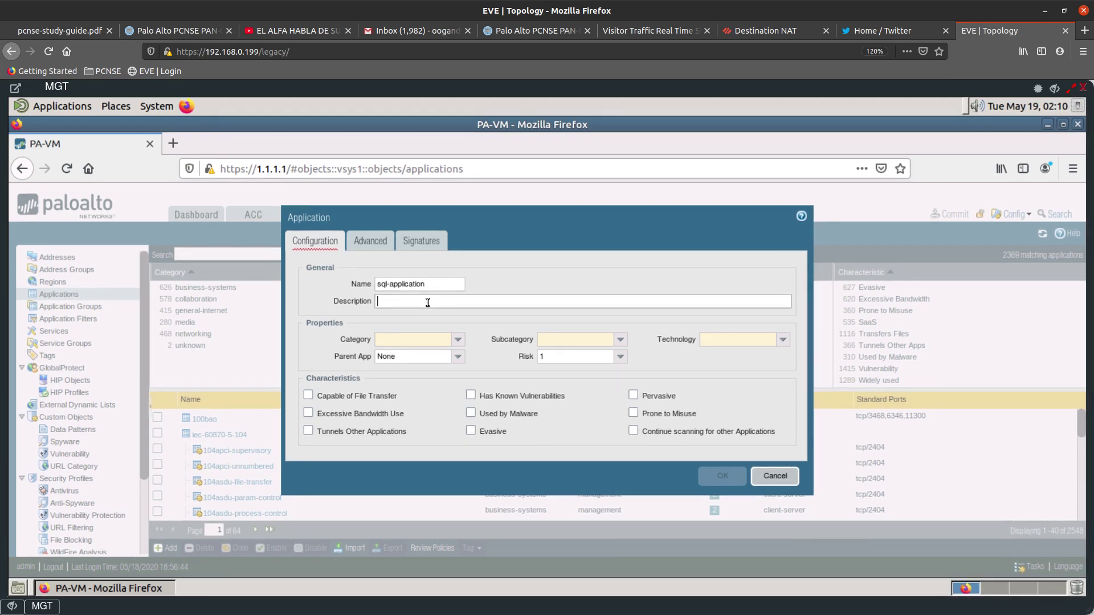
text(This)
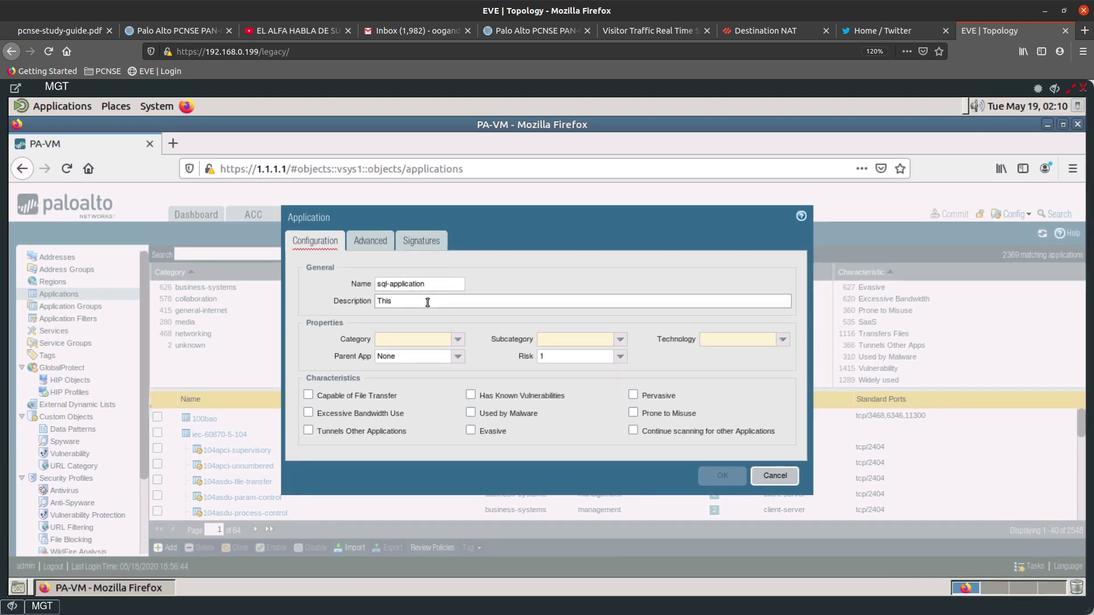
text( is the companies internal application showing)
key(BackSpace)
key(BackSpace)
key(BackSpace)
key(BackSpace)
key(BackSpace)
key(BackSpace)
key(BackSpace)
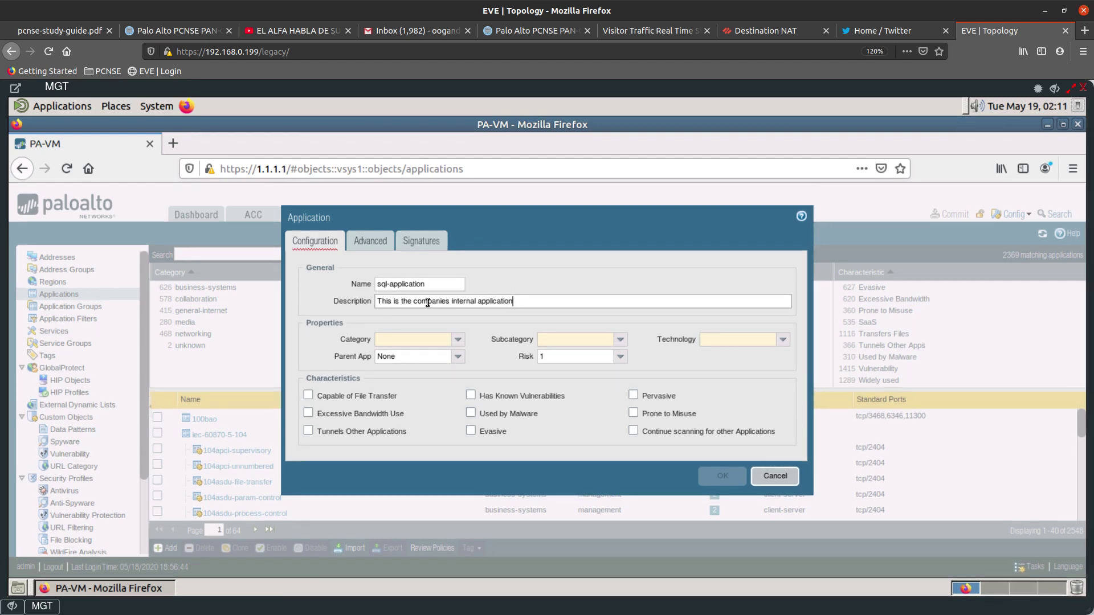
Correct "companies" to "company's" in the description and insert "SQL" before "internal".
click(449, 303)
key(BackSpace)
key(BackSpace)
text(y)
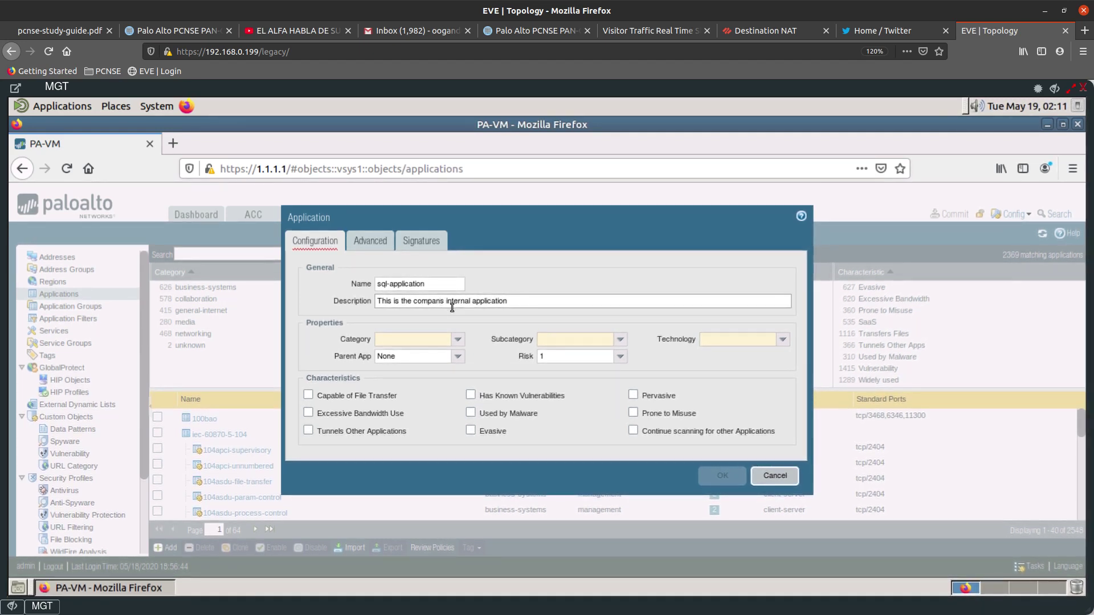
text('s )
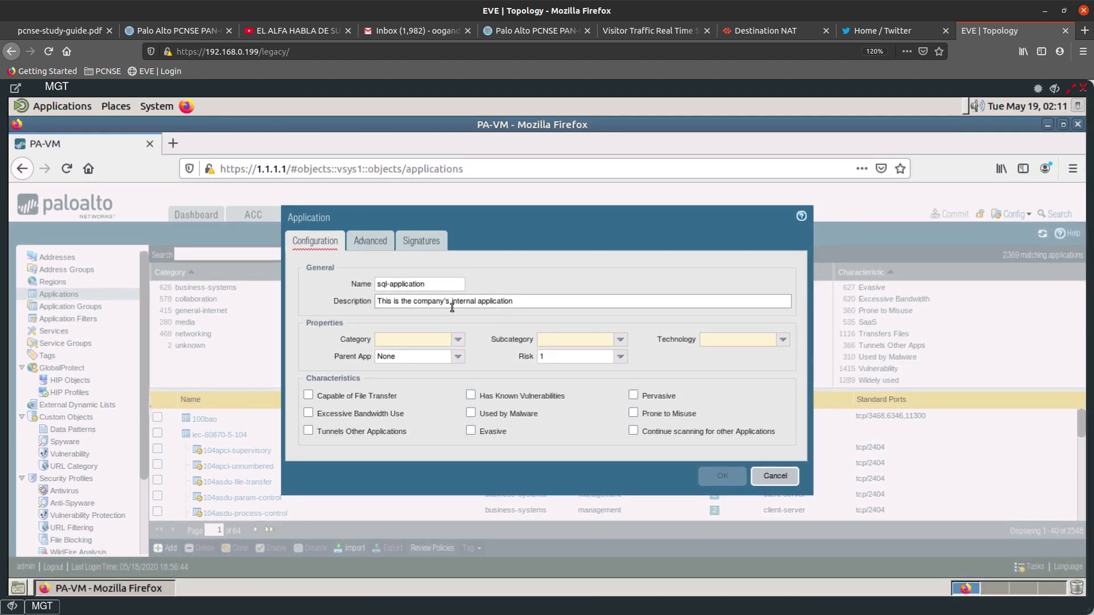
text(SQL)
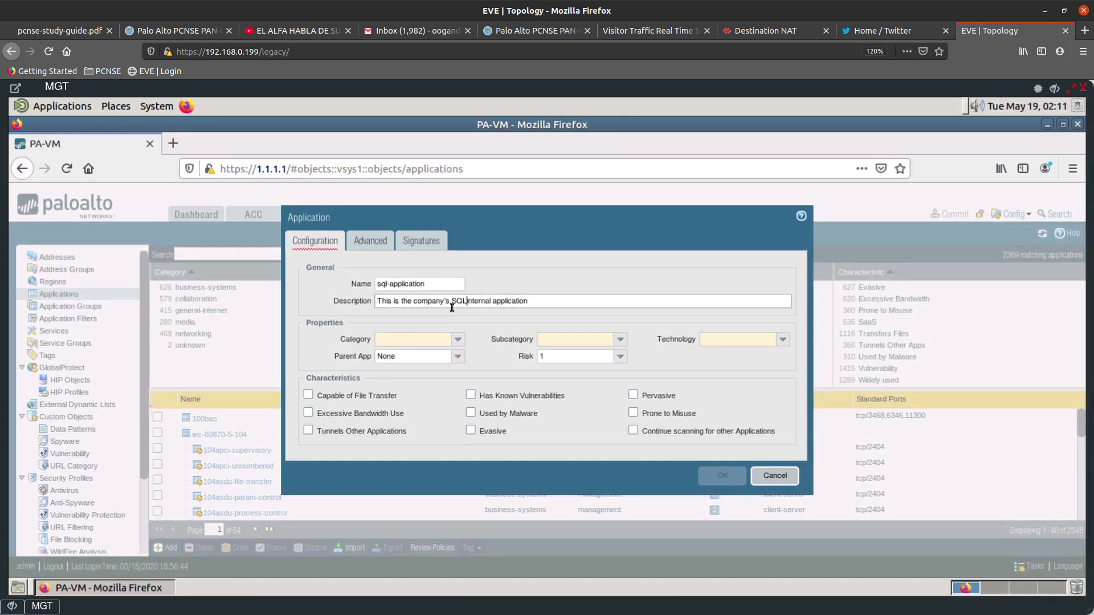
Delete all the description text that precedes the word "application".
double_click(455, 300)
key(BackSpace)
click(478, 301)
key(shift+Home)
key(BackSpace)
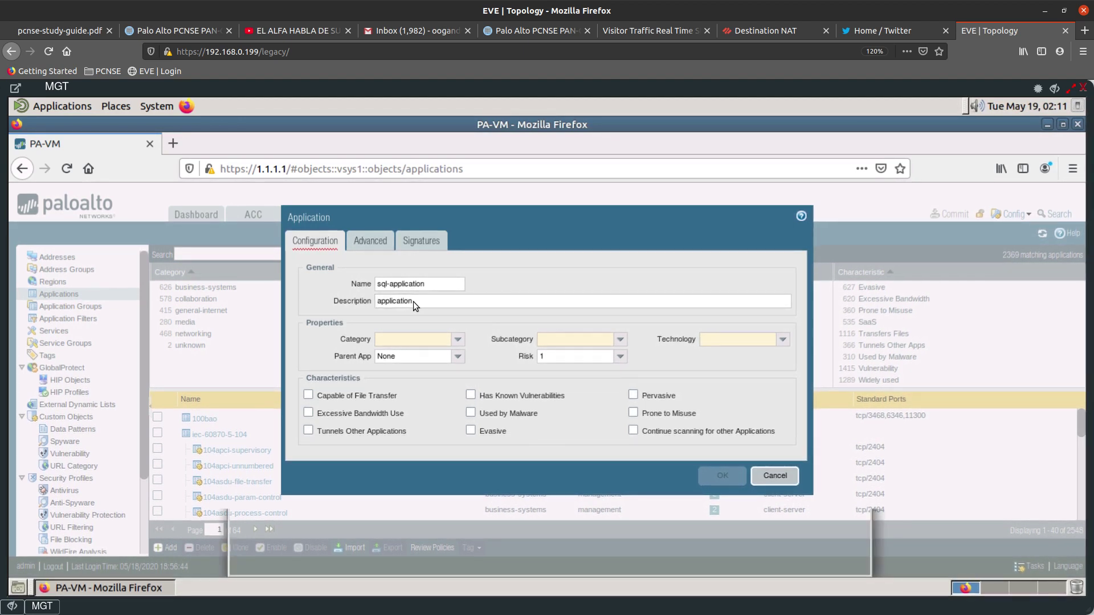
key(ctrl+o)
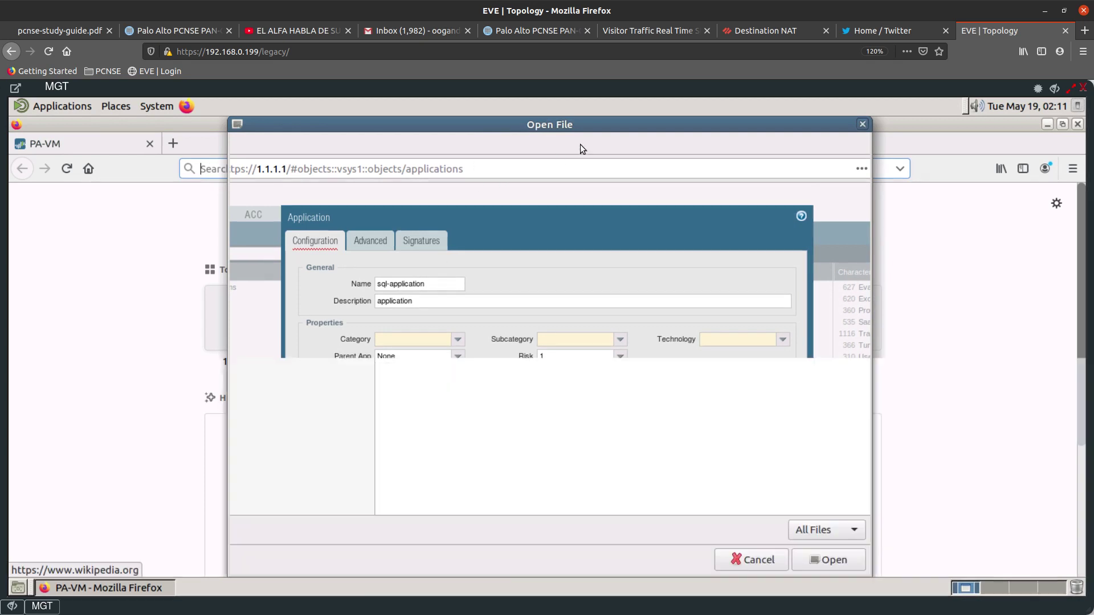
key(Escape)
key(ctrl+s)
click(861, 124)
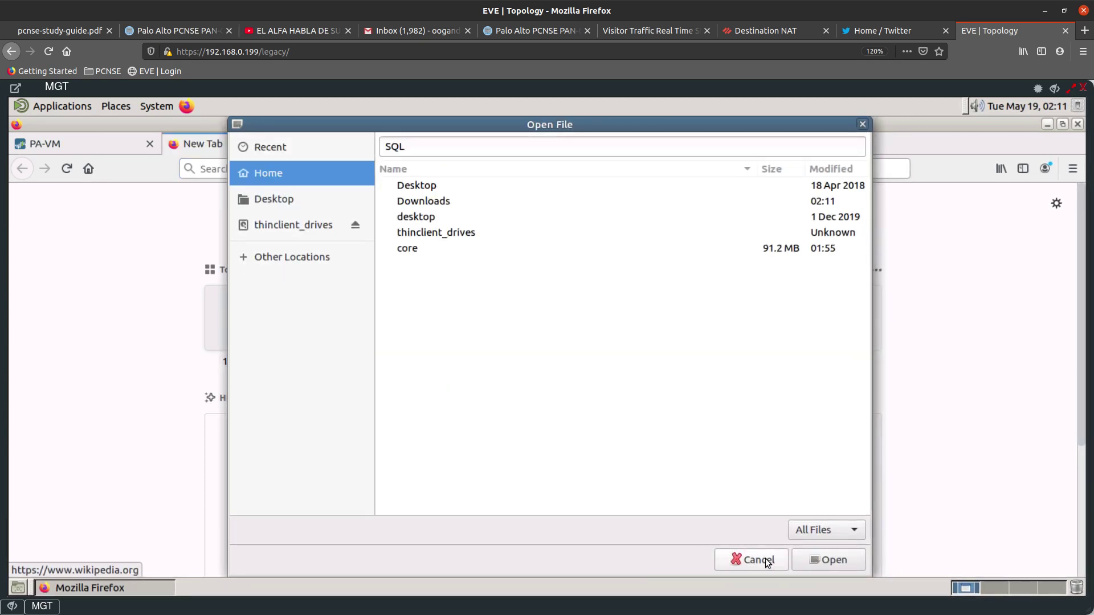
click(743, 560)
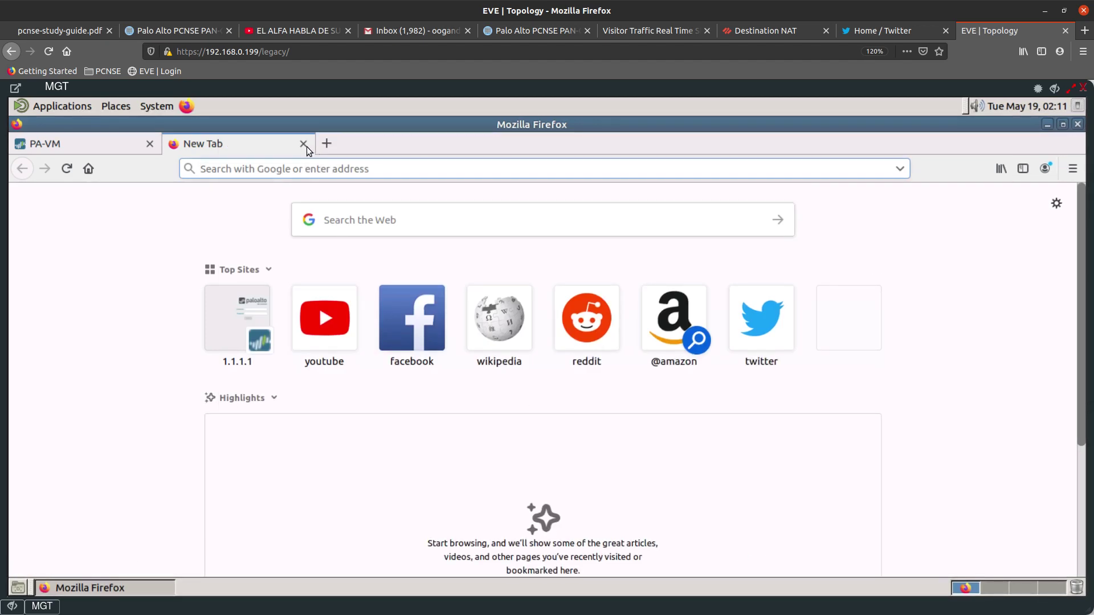
click(304, 144)
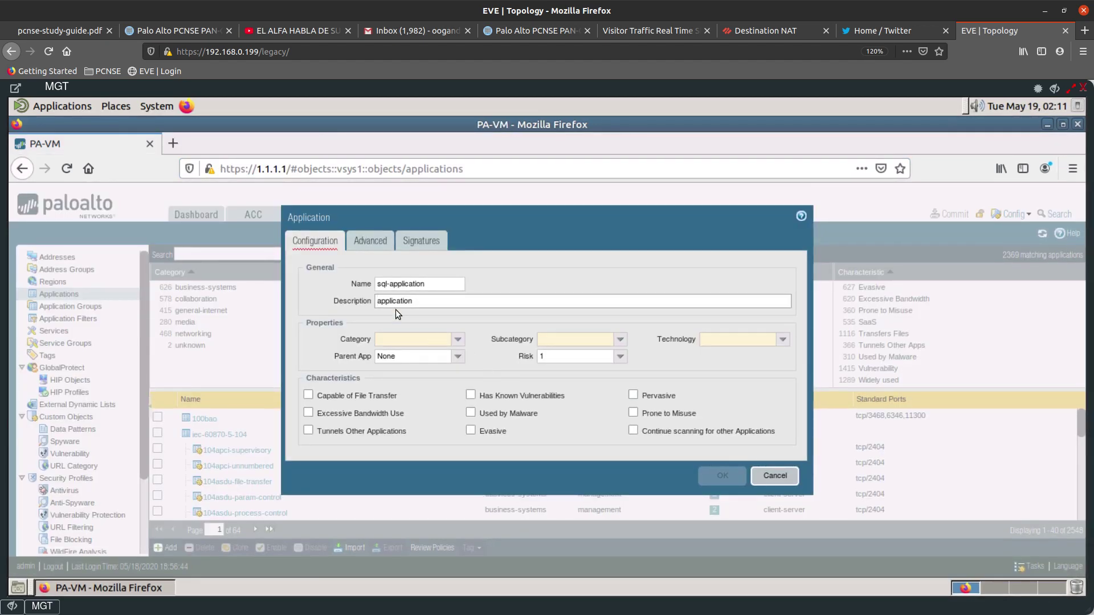
Complete the description so it reads "This is the company's internal SQL application".
key(Home)
text(This is the company's  internal  )
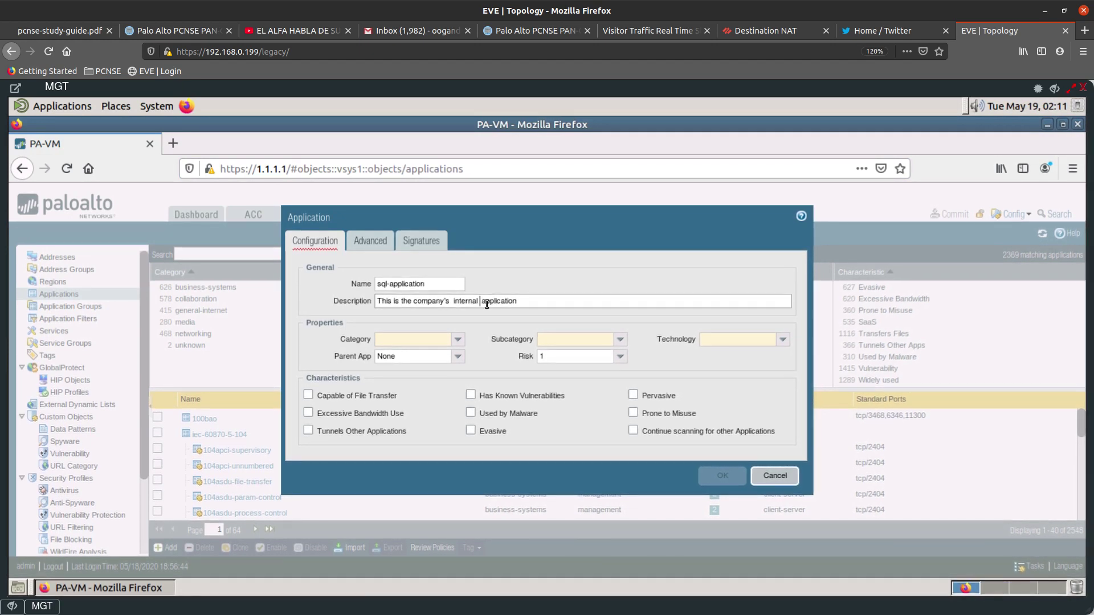
text(SQL)
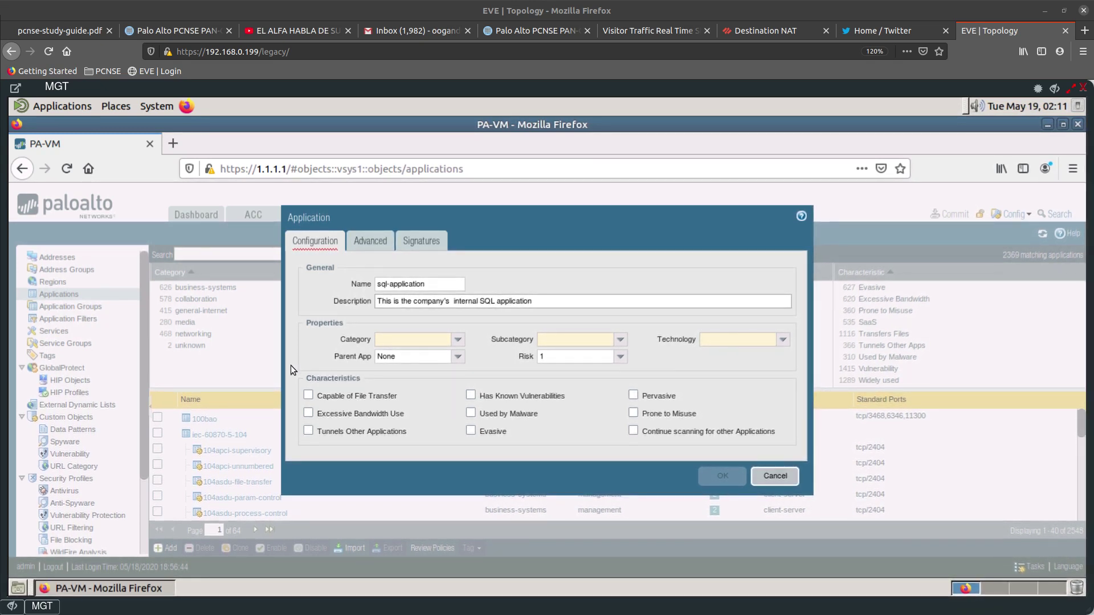
Set the application's category to business-systems and its parent app to mysql.
click(457, 340)
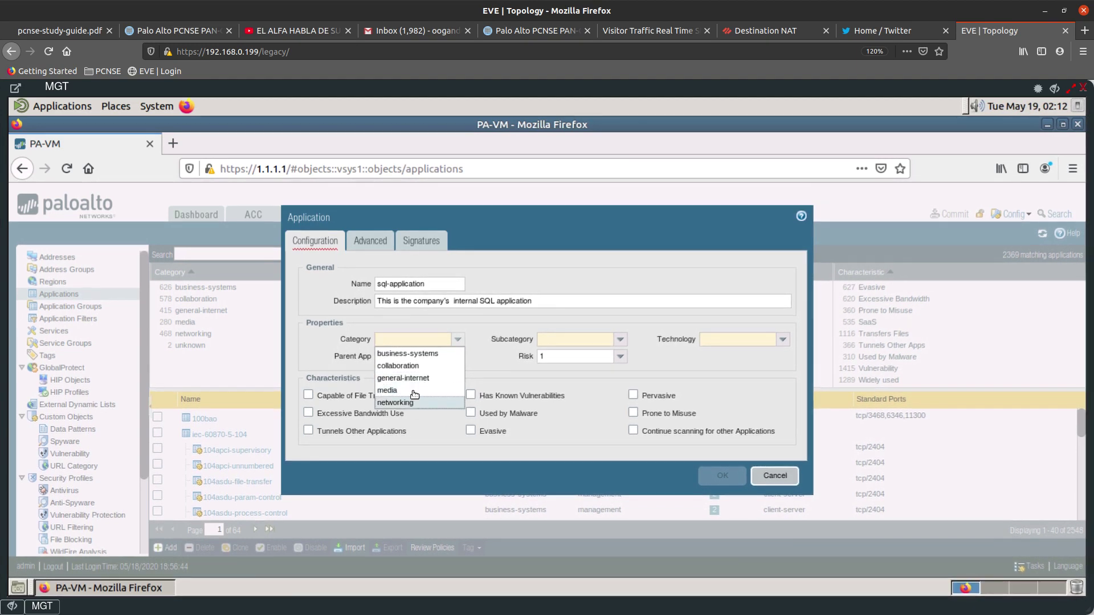
click(422, 354)
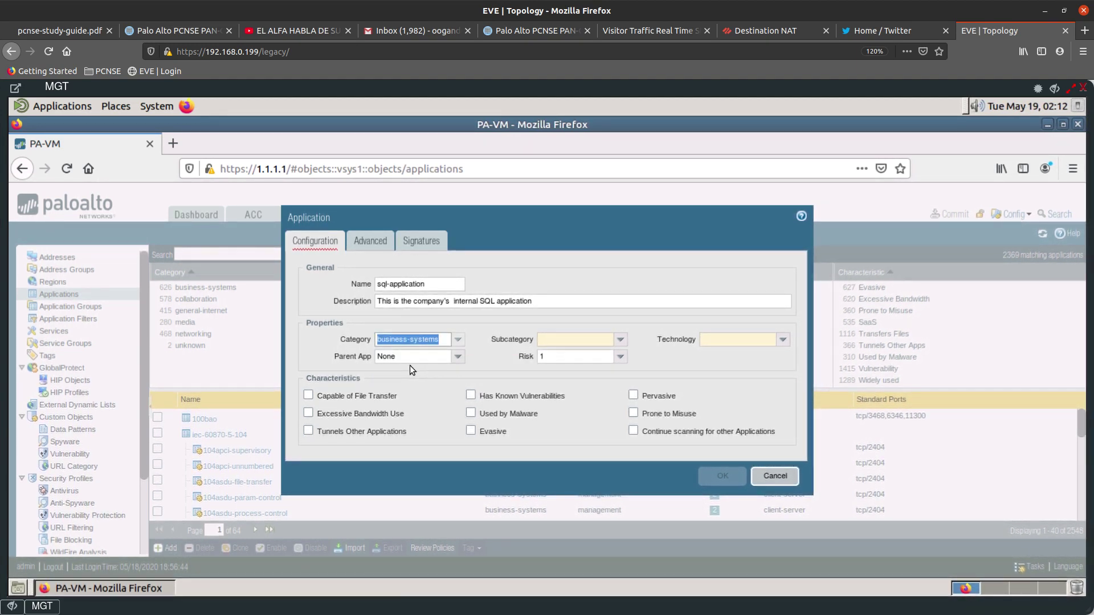
click(456, 358)
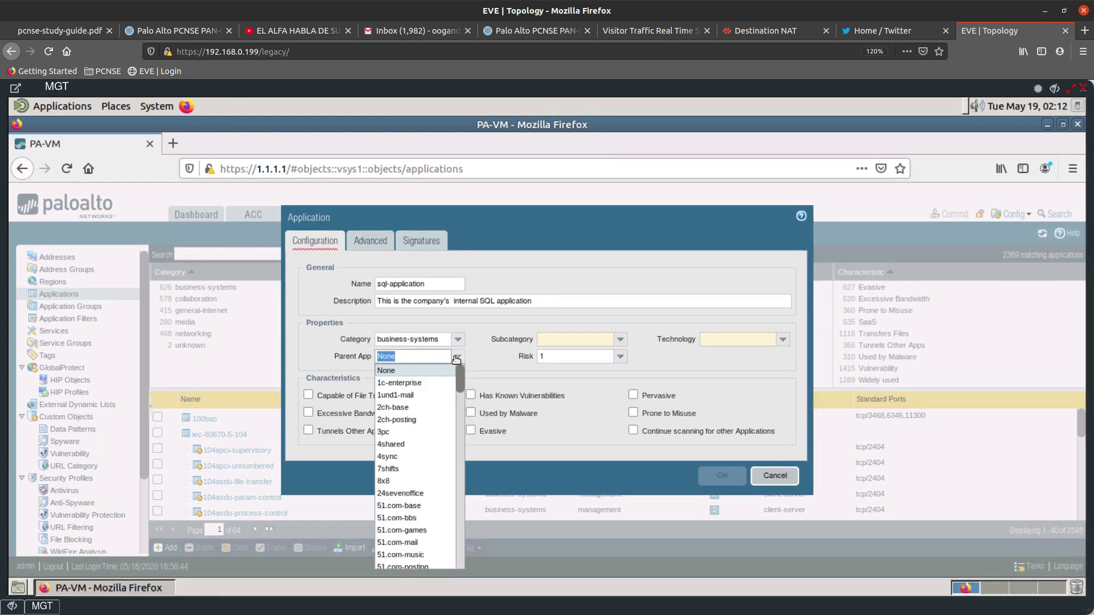
scroll(419, 455, down, 10)
scroll(421, 456, down, 10)
scroll(422, 464, down, 10)
text(sq)
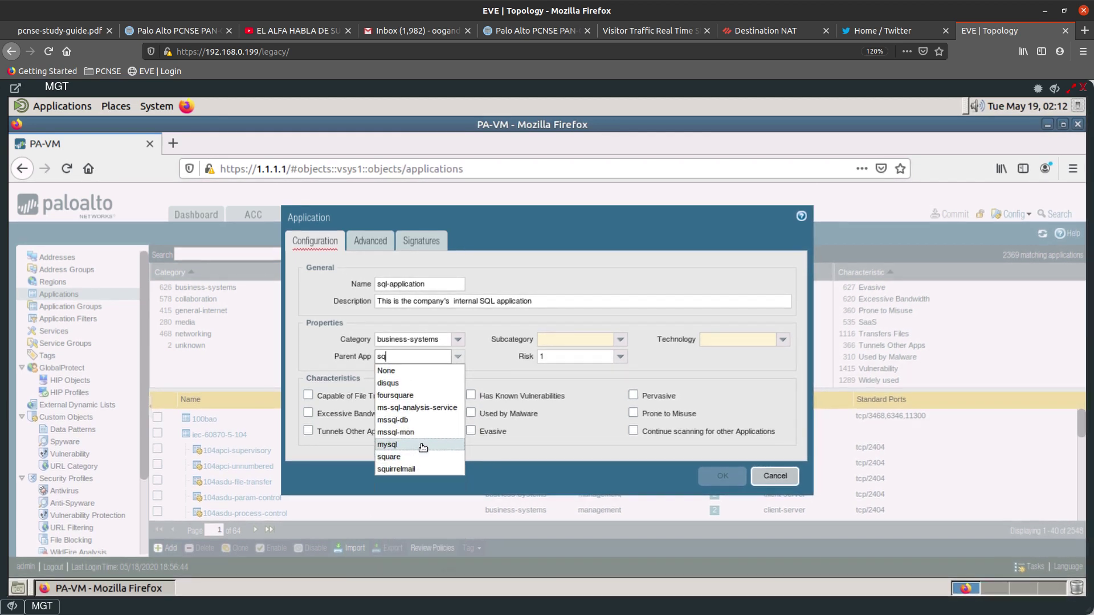
click(423, 446)
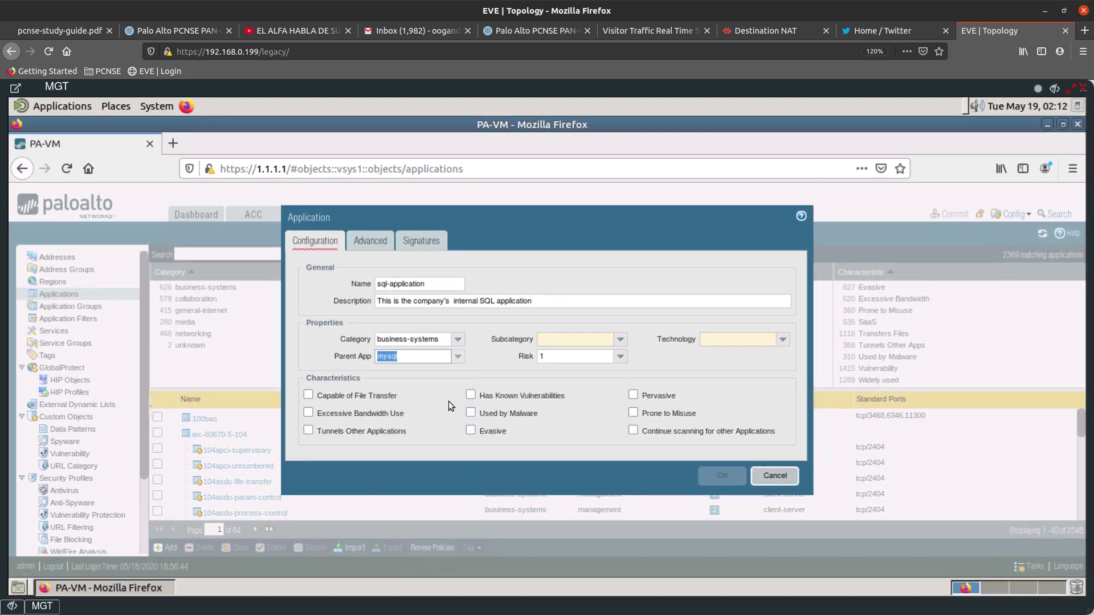
Set the application's subcategory to database and its technology to client-server.
click(567, 342)
click(619, 340)
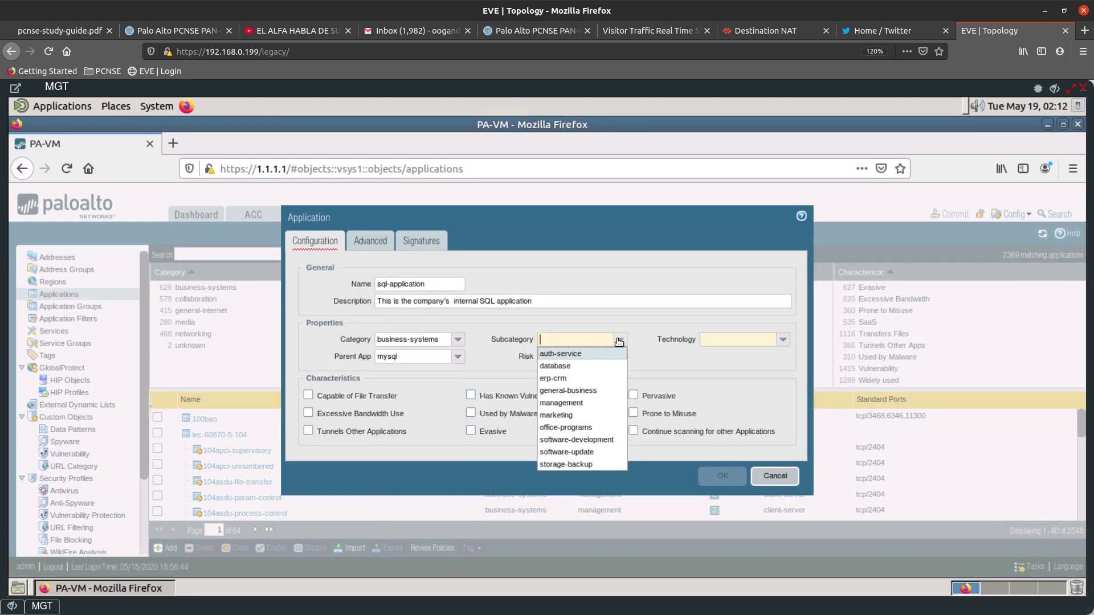
click(583, 367)
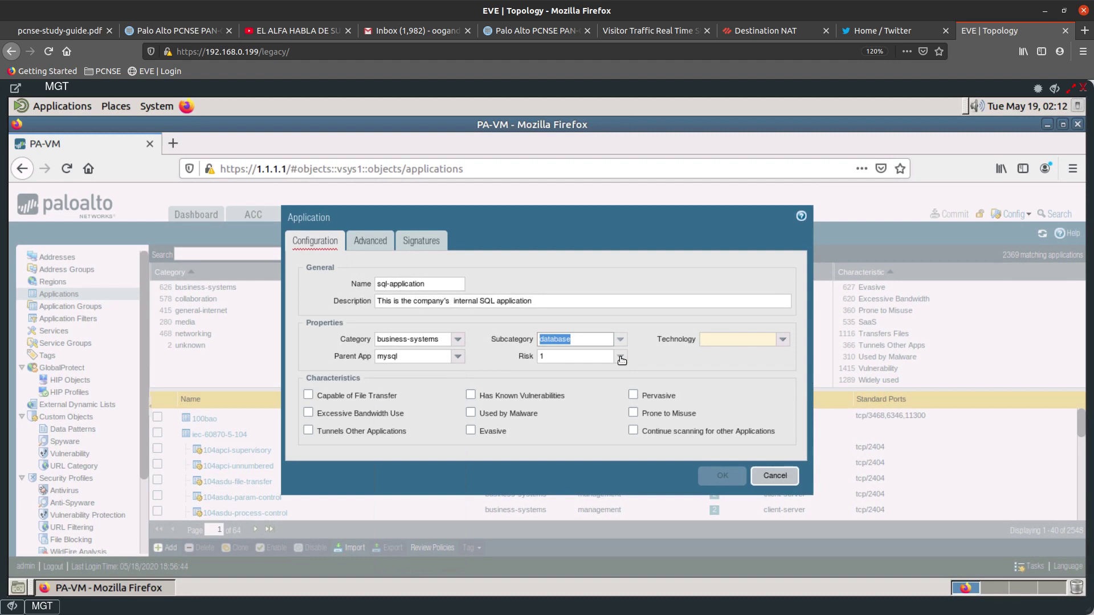
click(605, 358)
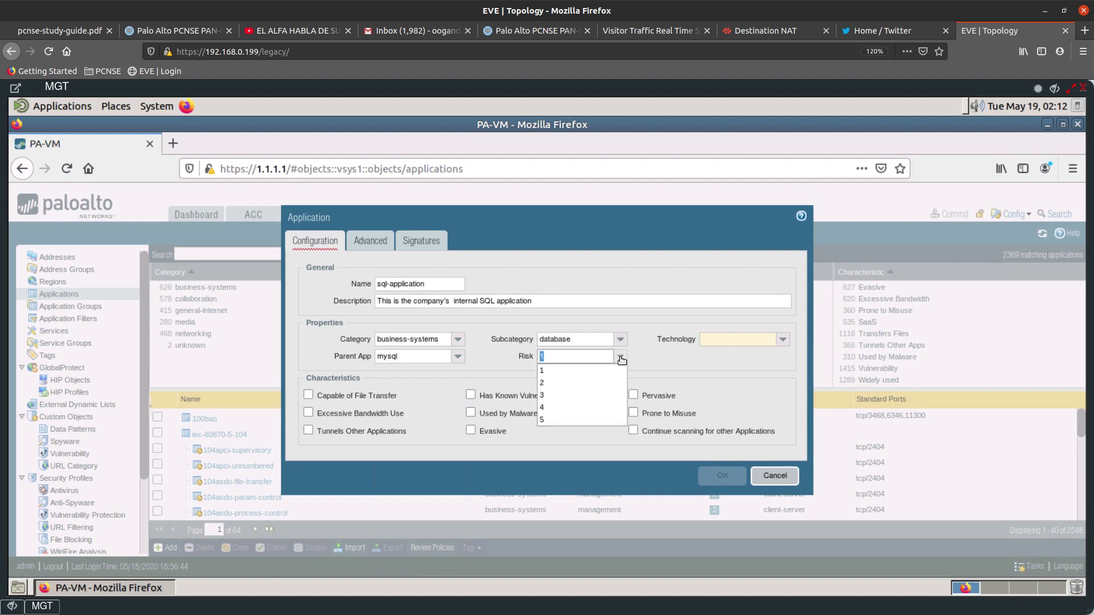
click(672, 357)
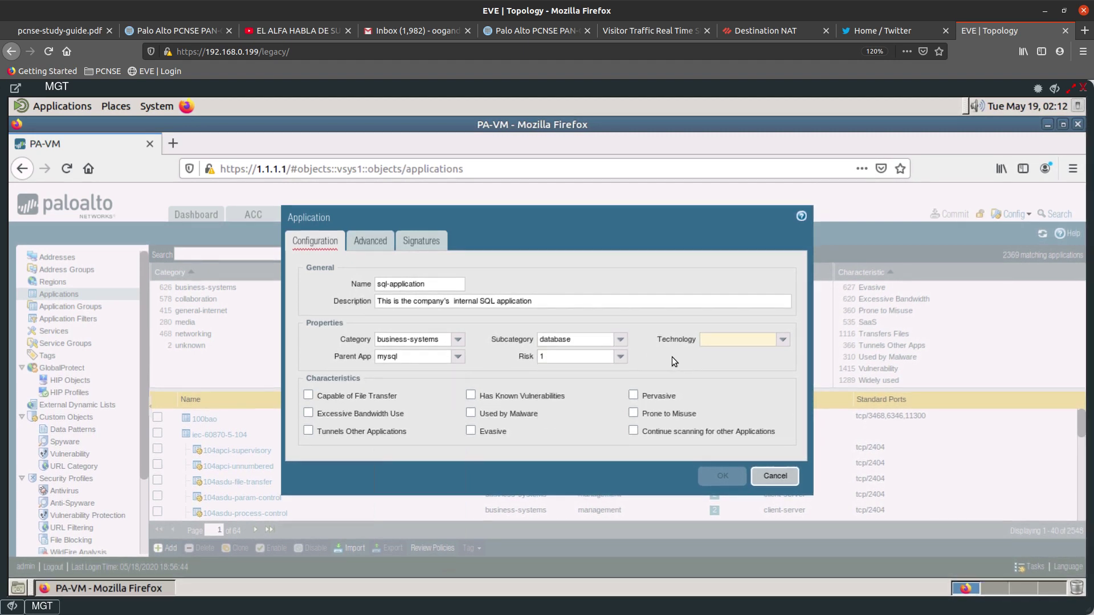
click(780, 342)
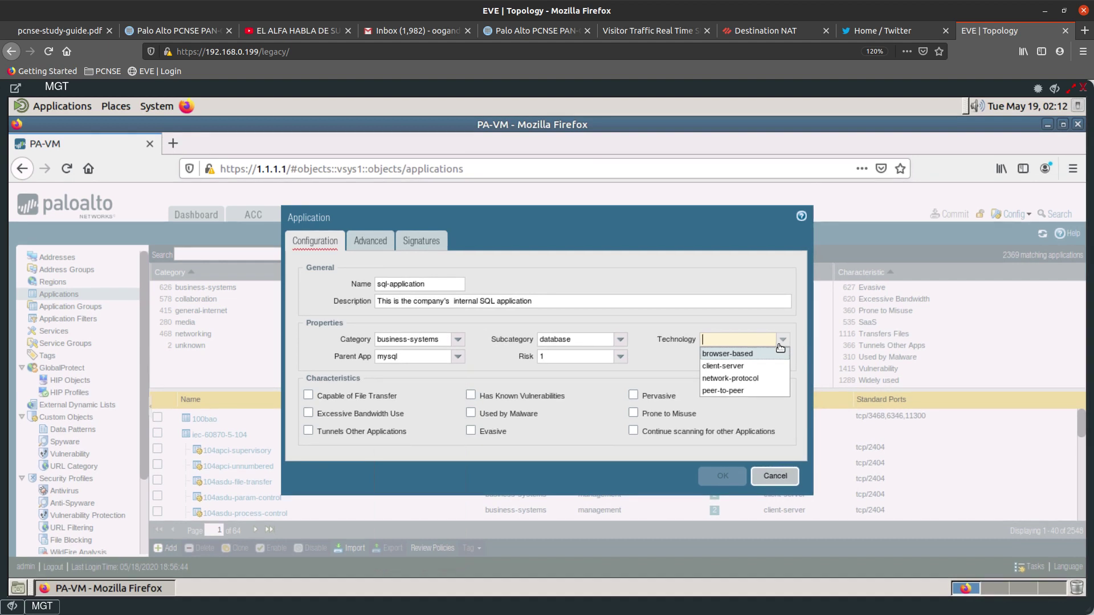
click(724, 365)
click(495, 397)
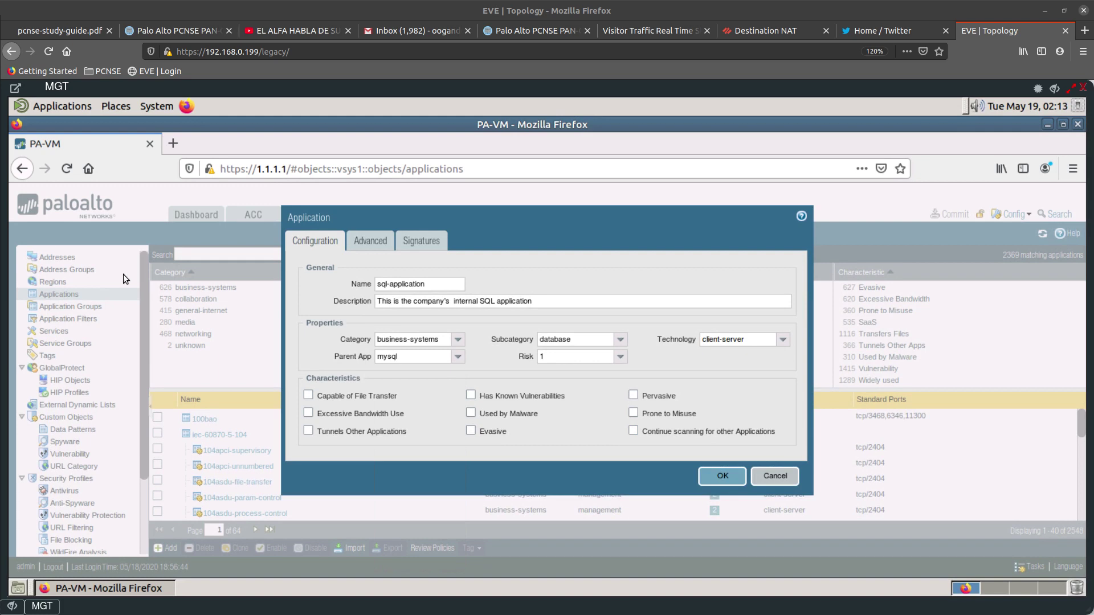
Enable scanning for file types, viruses and data patterns in the application's advanced settings.
click(367, 243)
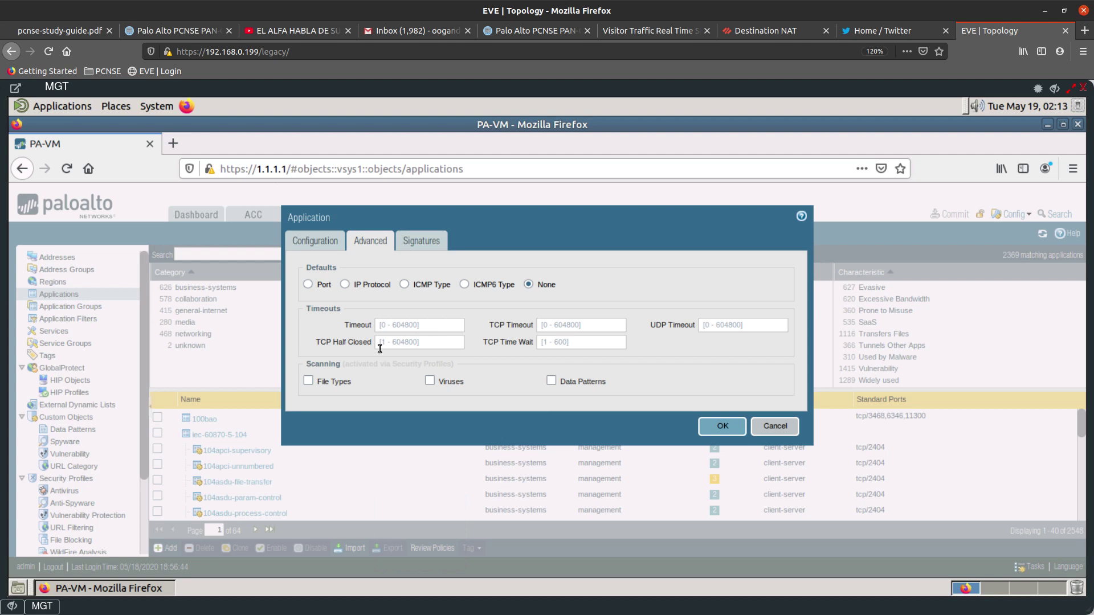
click(311, 381)
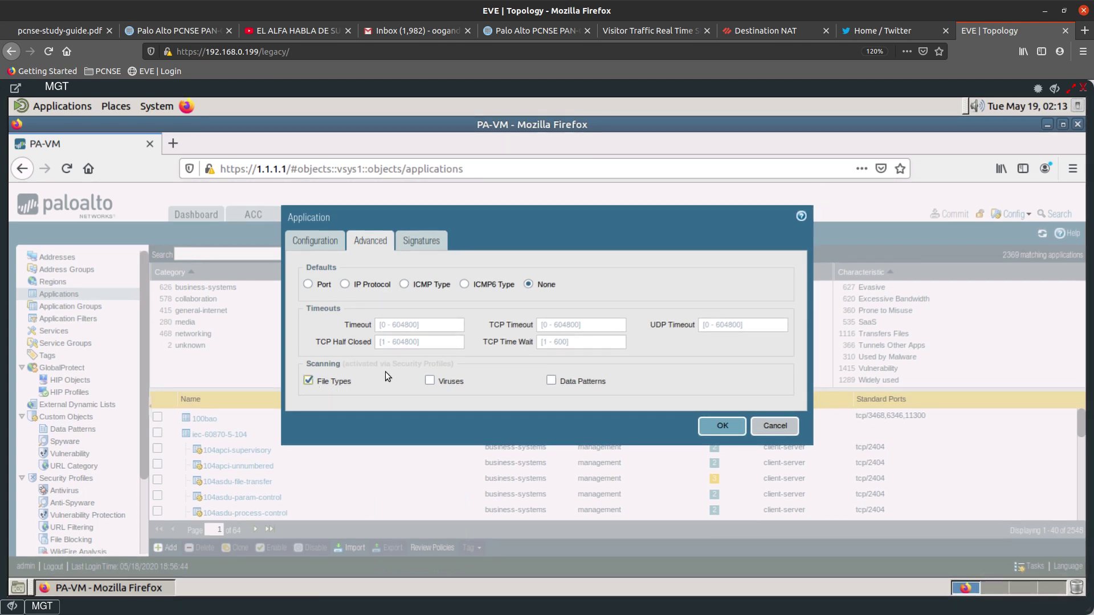
click(453, 383)
click(553, 385)
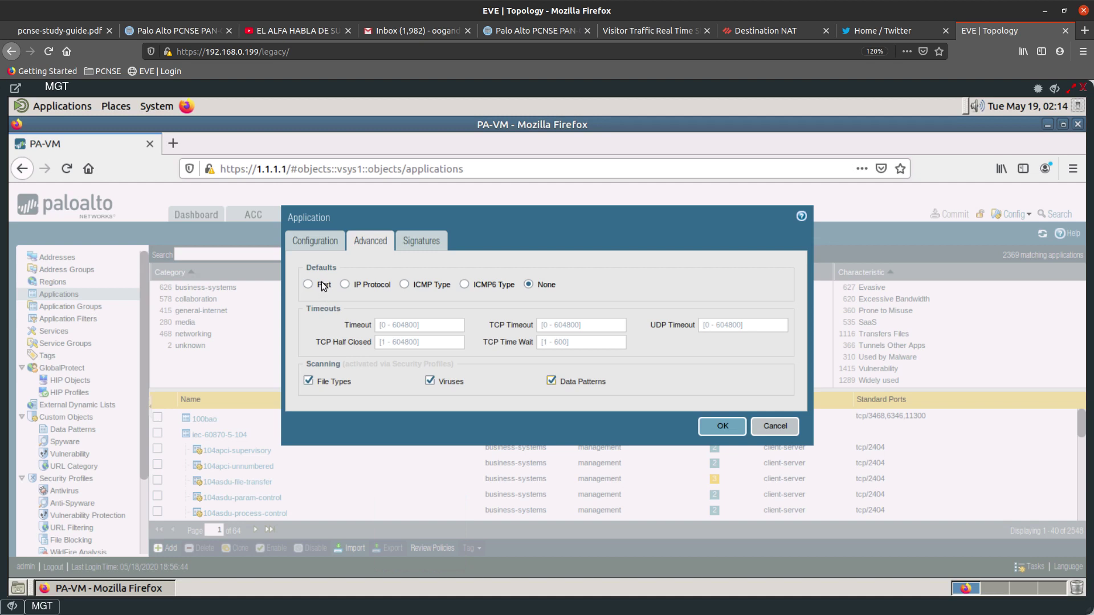
Set the application's defaults to Port and add tcp/4443 as its default port.
click(345, 284)
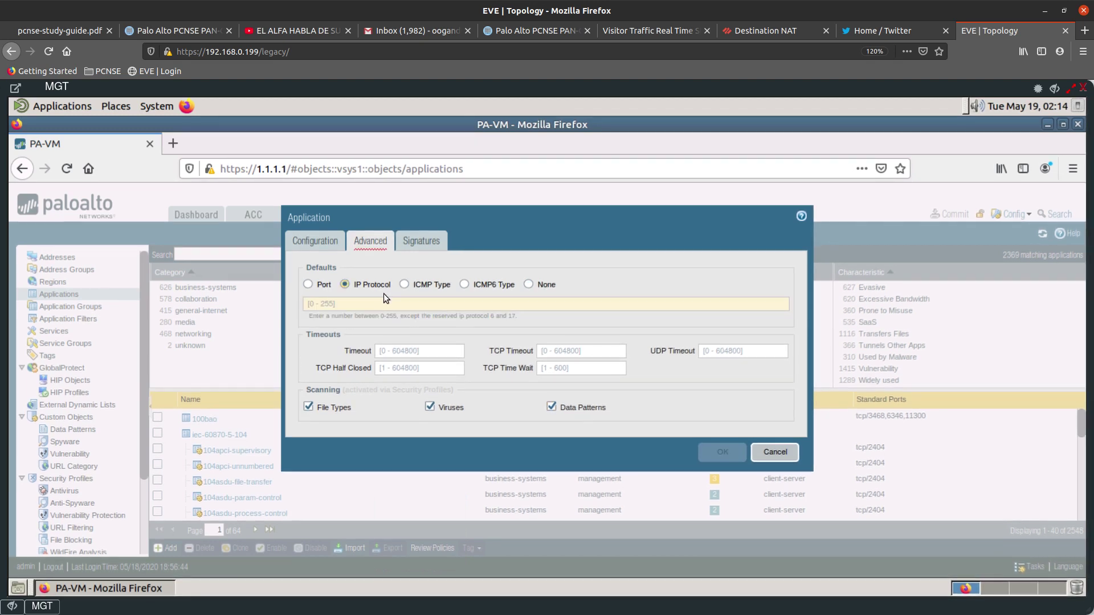
click(308, 284)
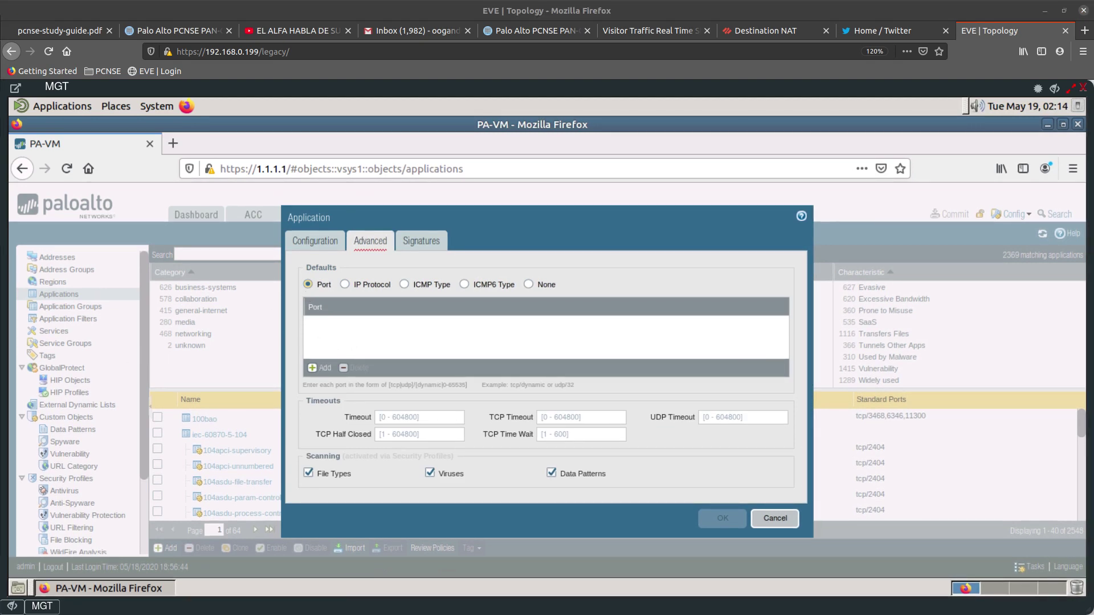
click(327, 364)
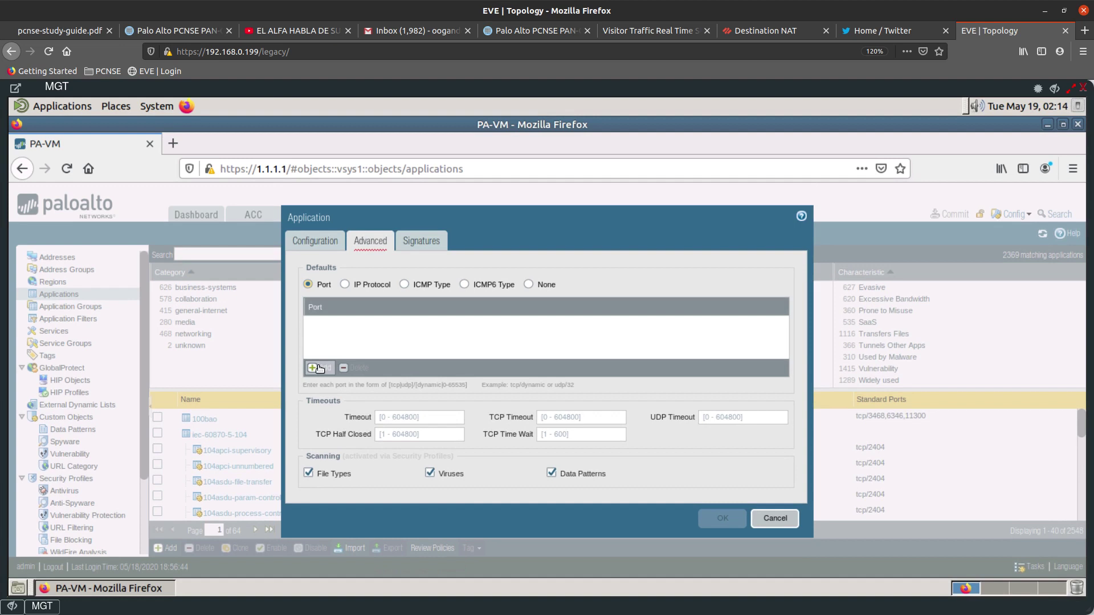
text(tcp)
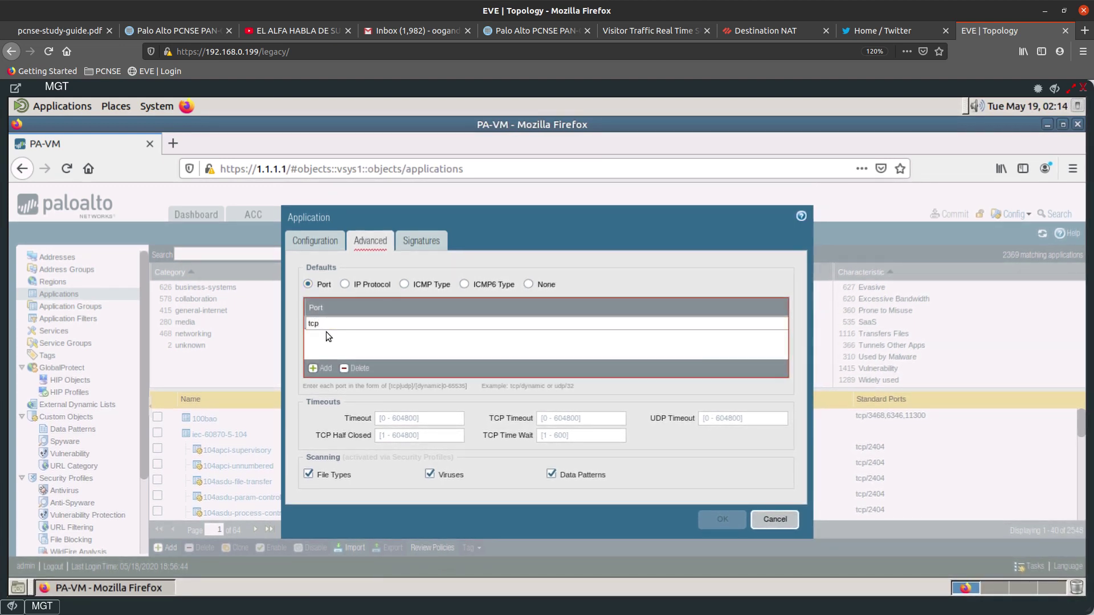
text(/4443)
key(Return)
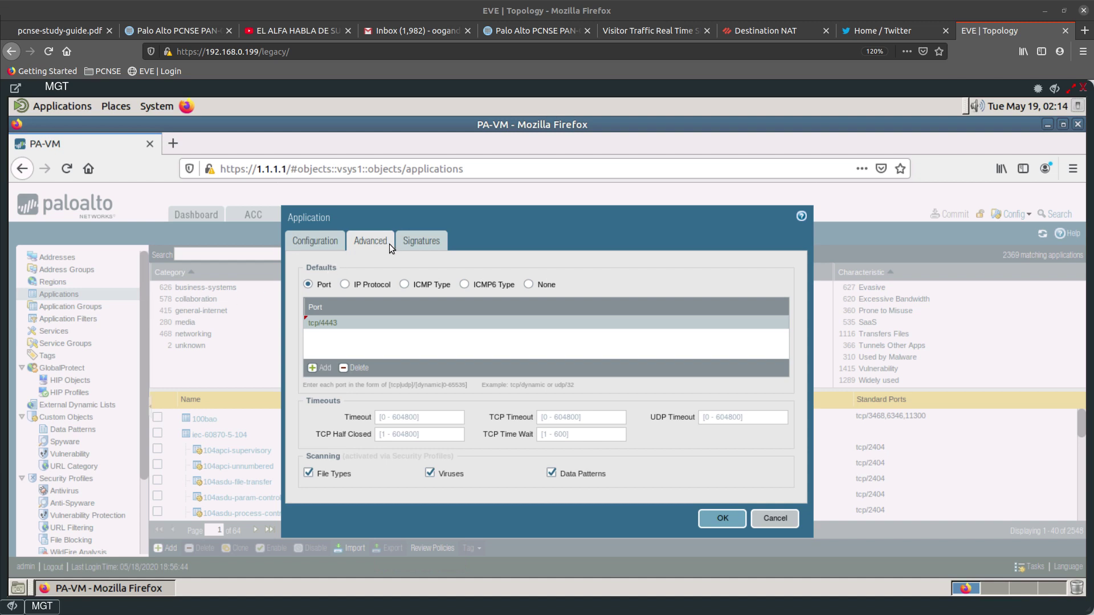
Add a signature named SQL APP and start an And condition with the Pattern Match operator and context mssql-db-req-body.
click(409, 244)
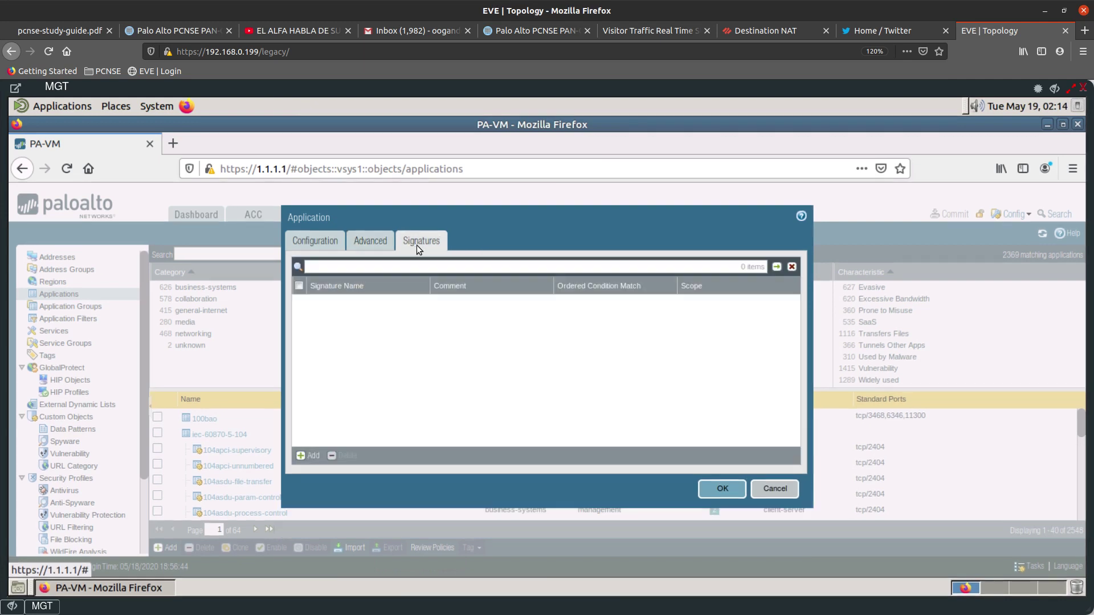
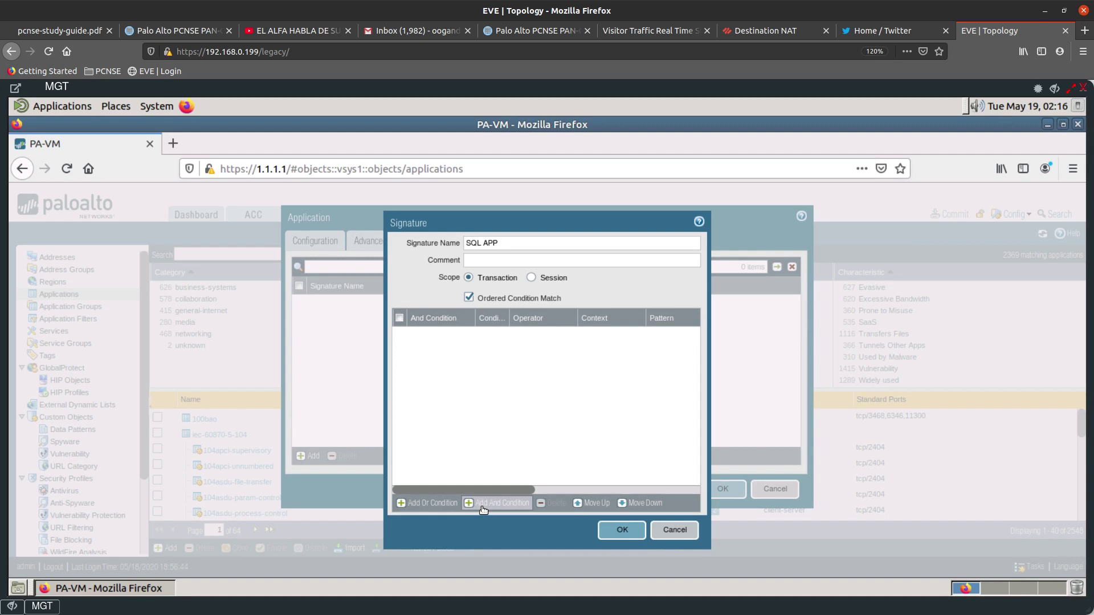
click(449, 503)
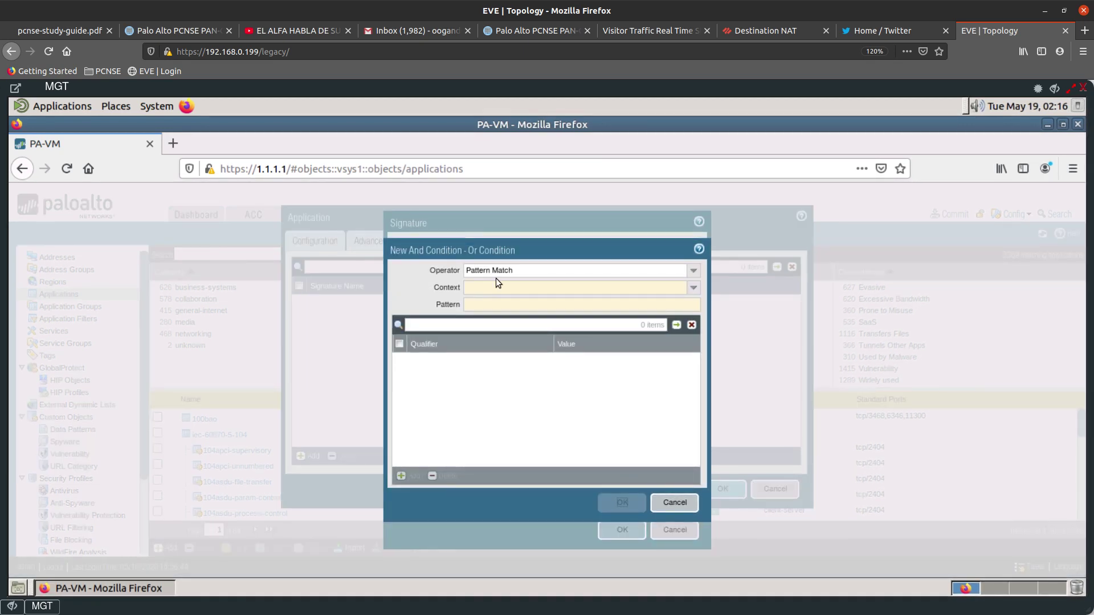
click(688, 271)
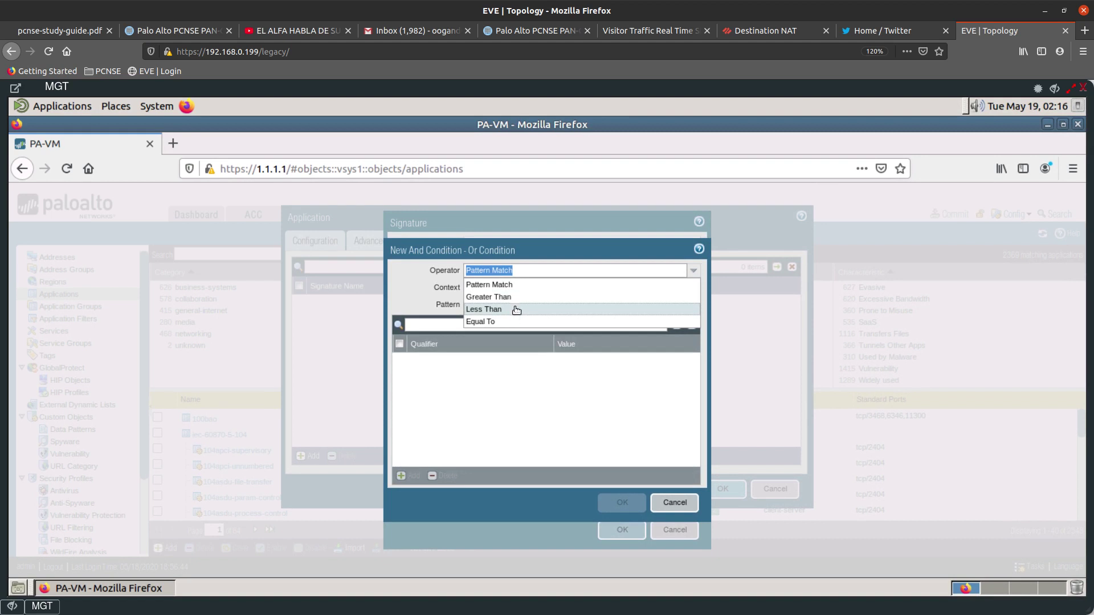
click(516, 287)
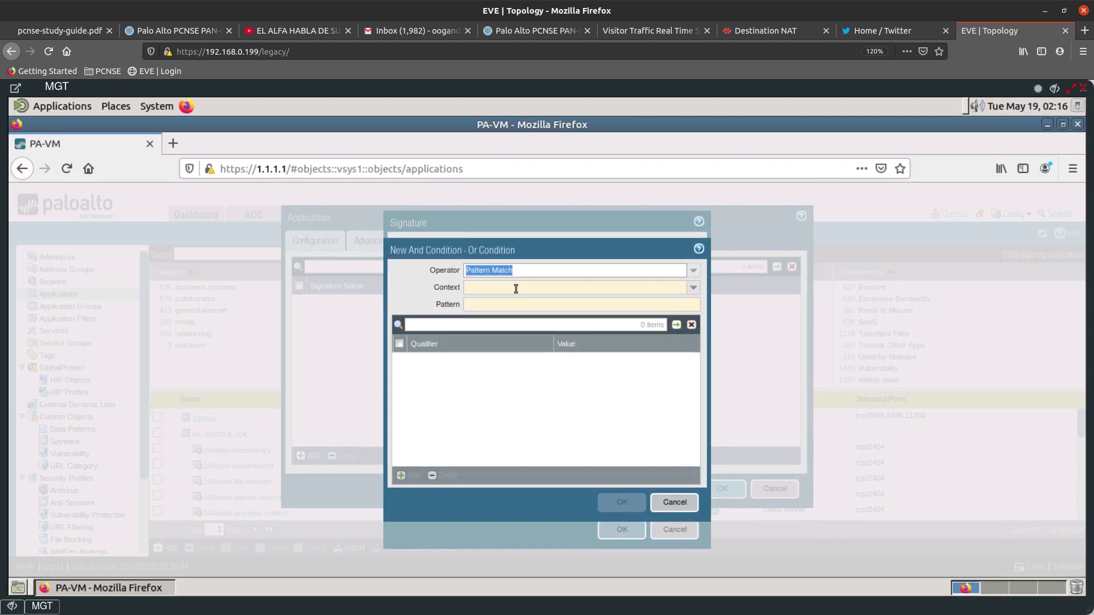
click(593, 290)
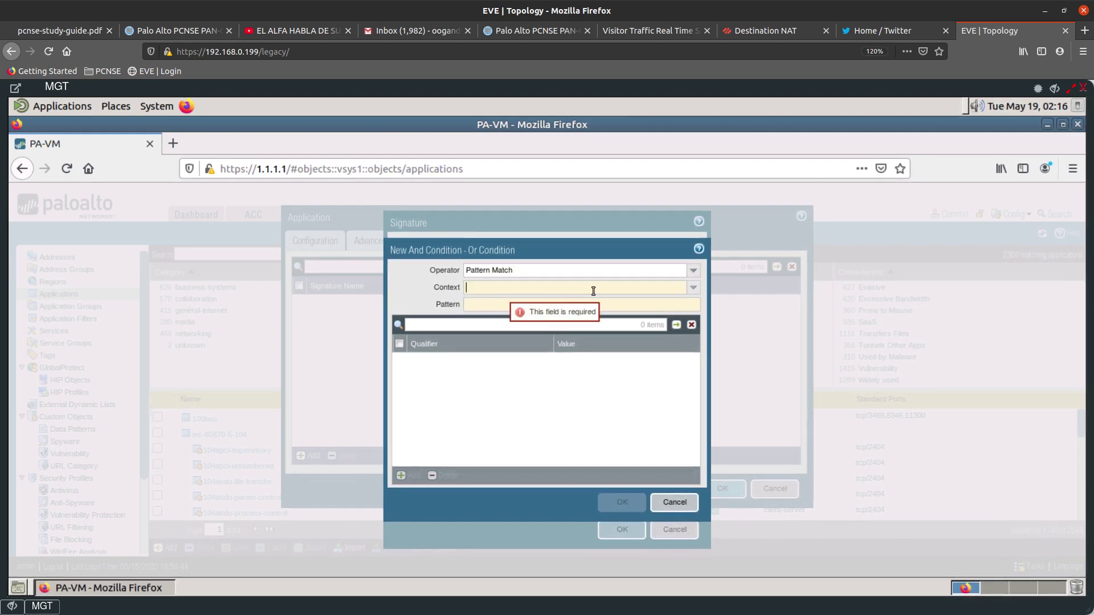
click(694, 289)
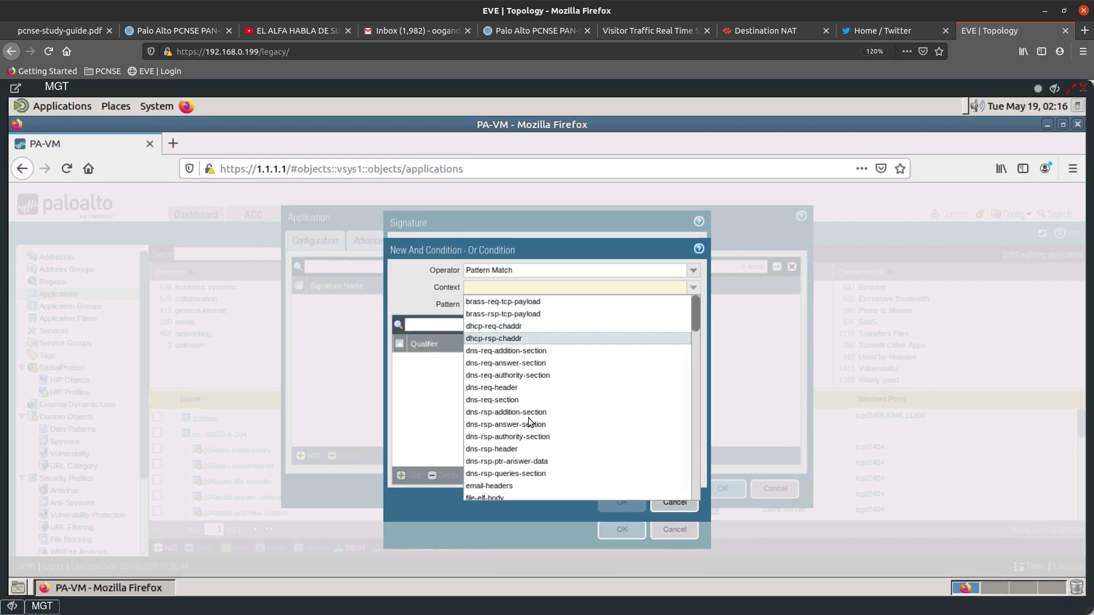
scroll(528, 421, down, 5)
scroll(528, 423, down, 10)
text(d)
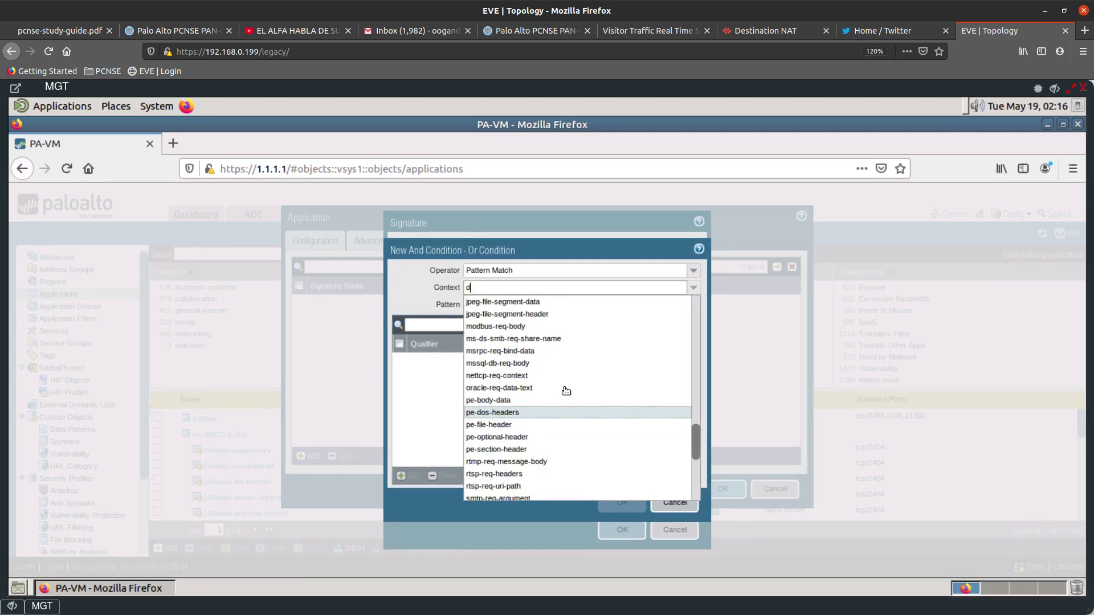
text(b-req)
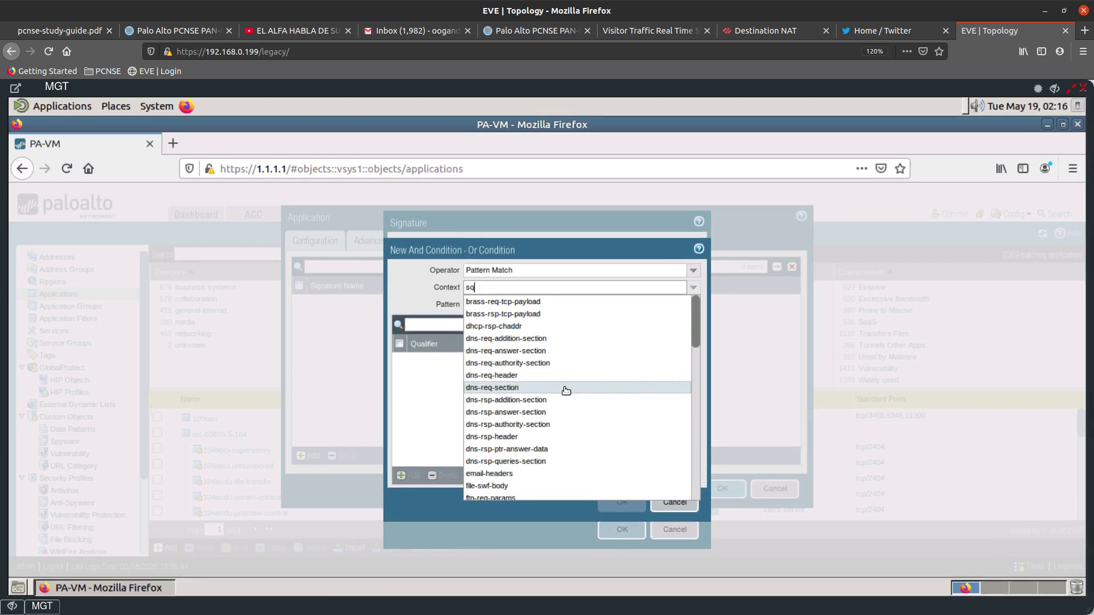
click(500, 302)
Set the condition's pattern to "Equal To", save the condition and widen the Conditions column in the signature's list.
click(495, 306)
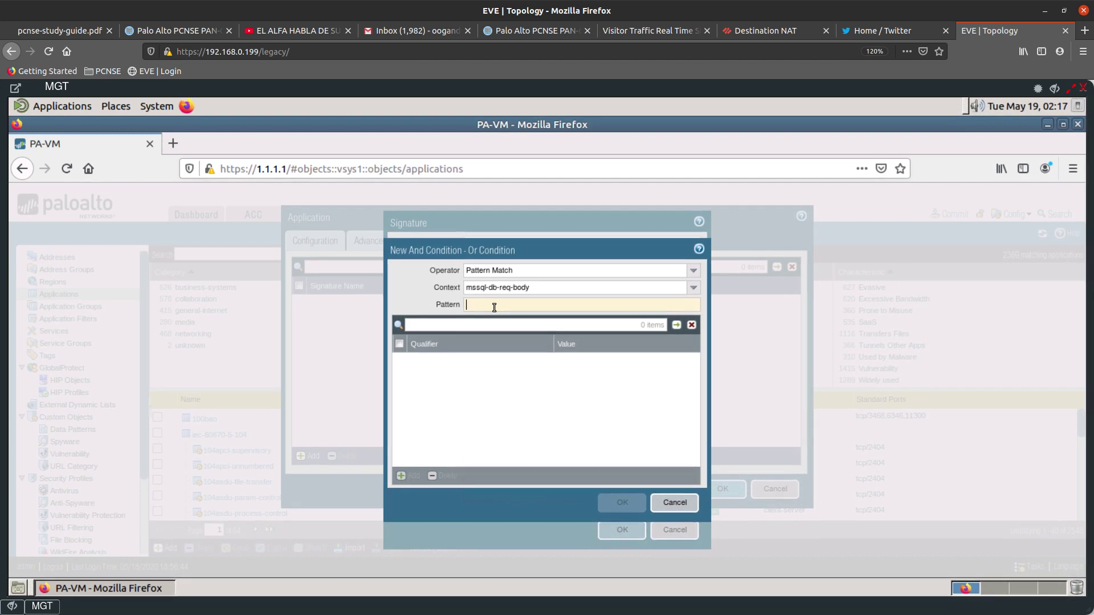
text(q)
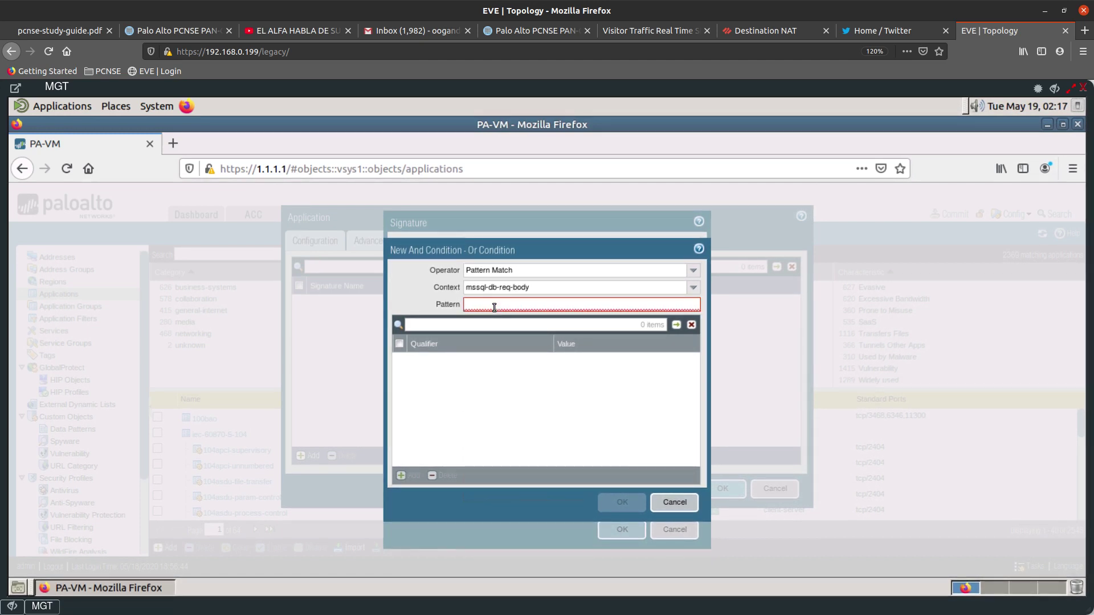
text(equal)
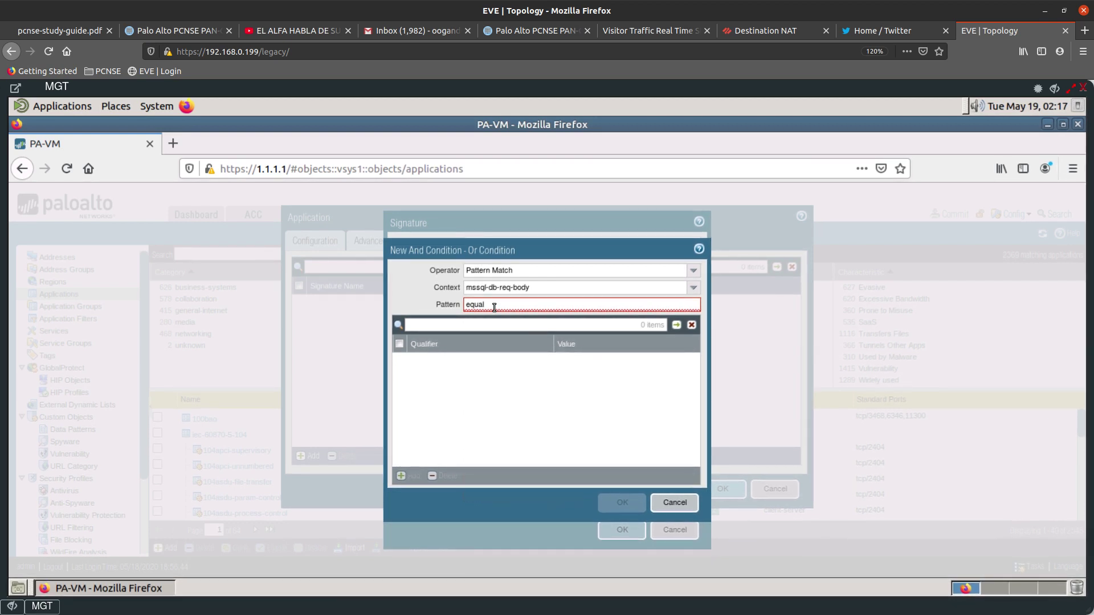
drag(503, 306, 450, 305)
text(Equal)
double_click(500, 305)
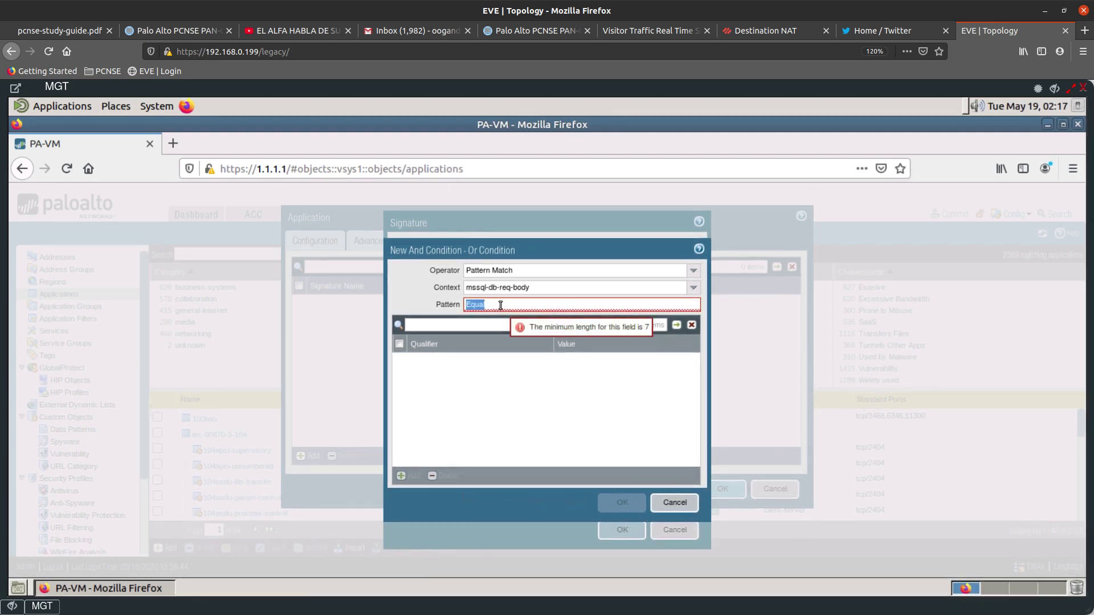
key(BackSpace)
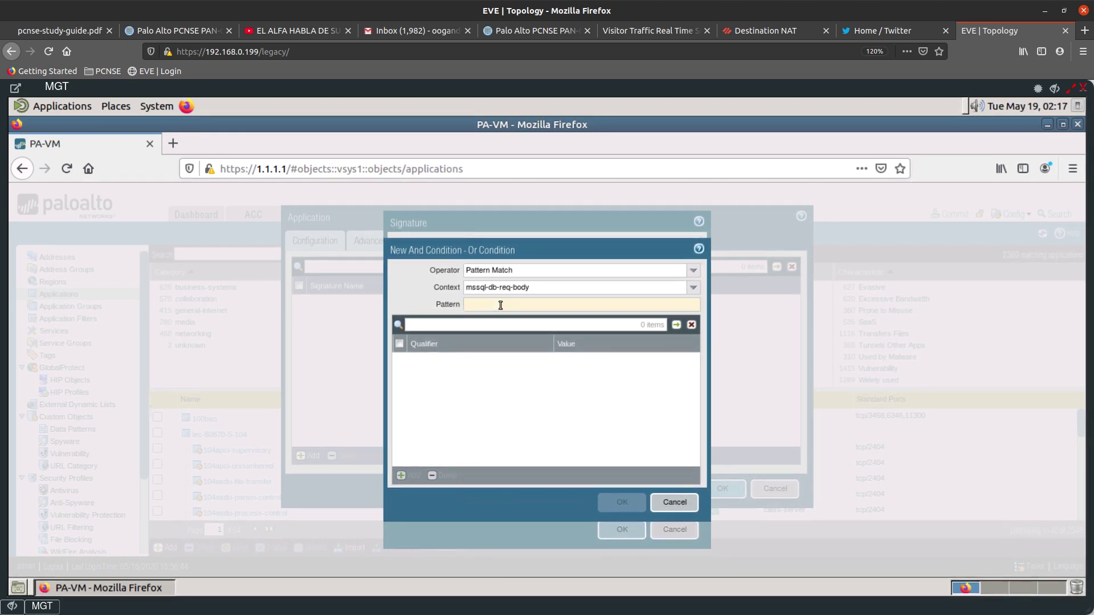
text(qual To)
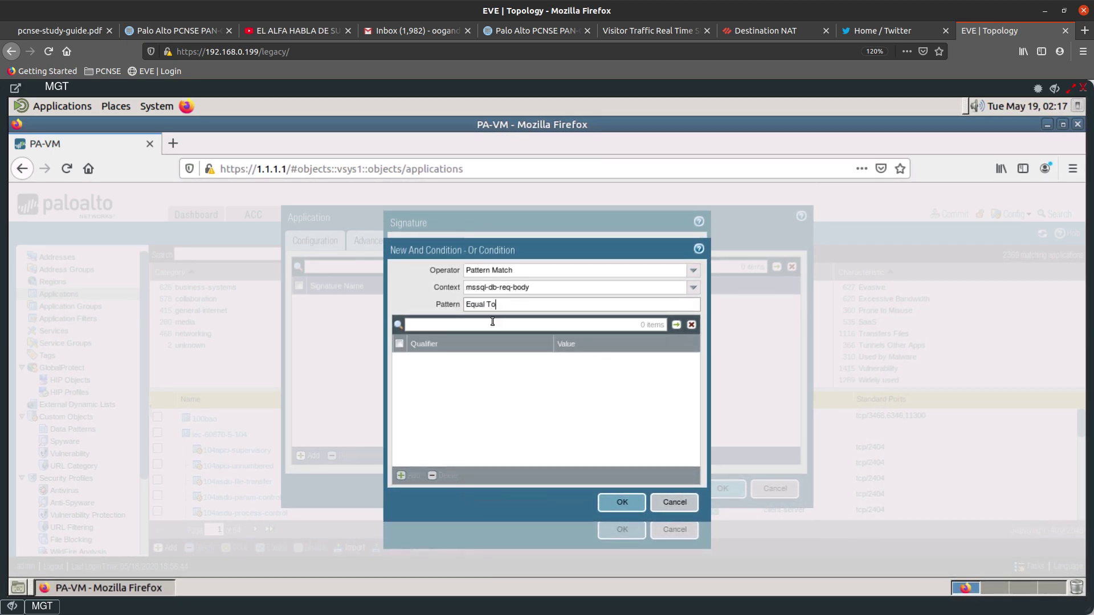
click(609, 501)
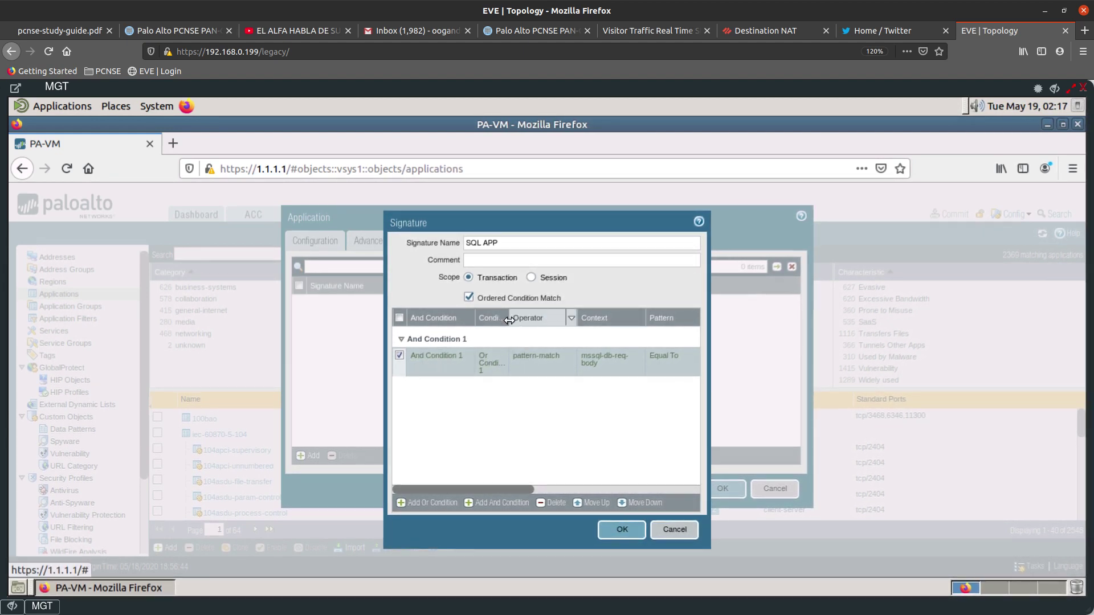
drag(536, 320, 537, 320)
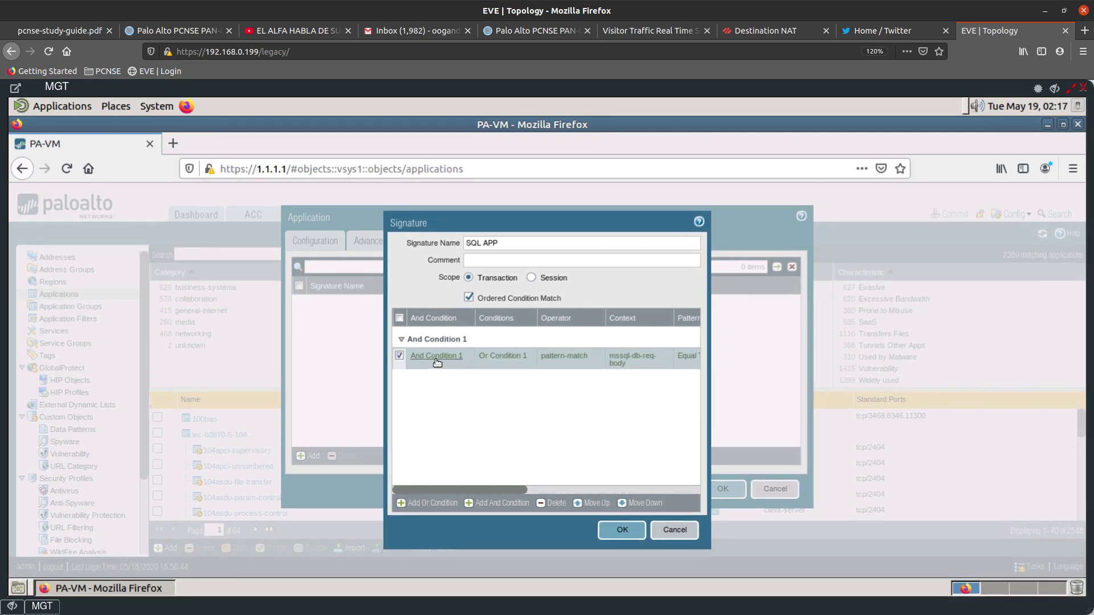
Add a second And condition to the signature with operator Pattern Match, context mssql-db-req-body and pattern "Pattern Match".
click(432, 506)
click(498, 505)
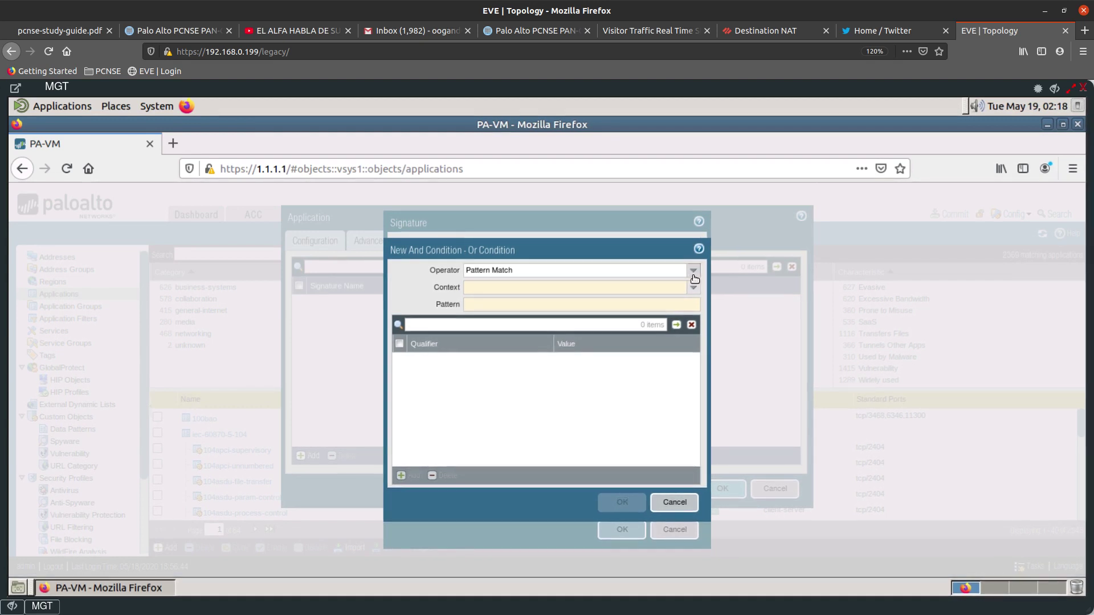
click(530, 267)
click(483, 285)
text(sql)
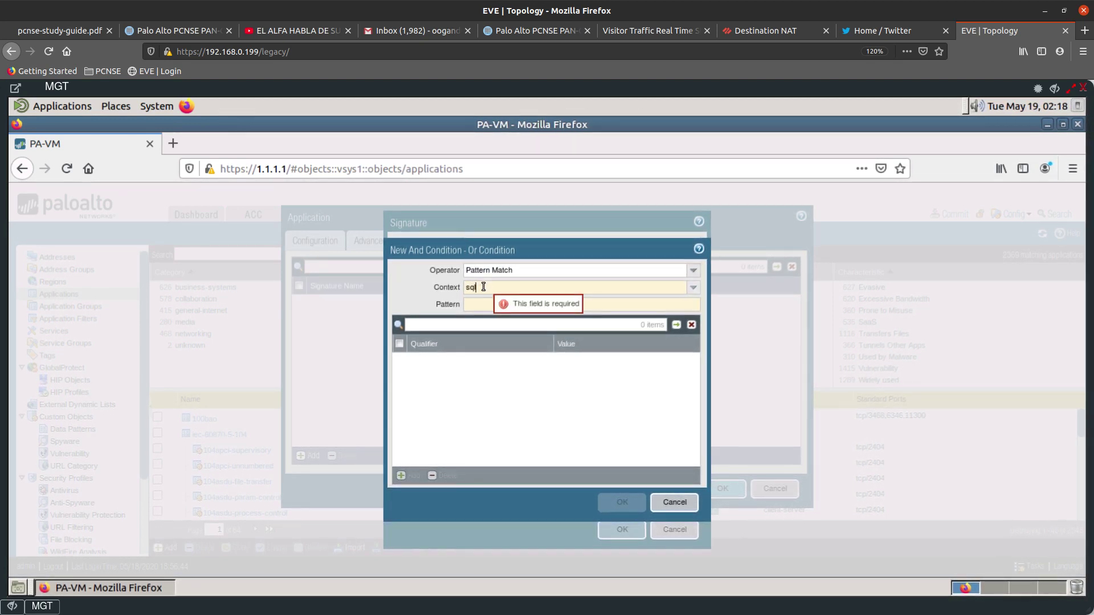
click(486, 301)
click(480, 306)
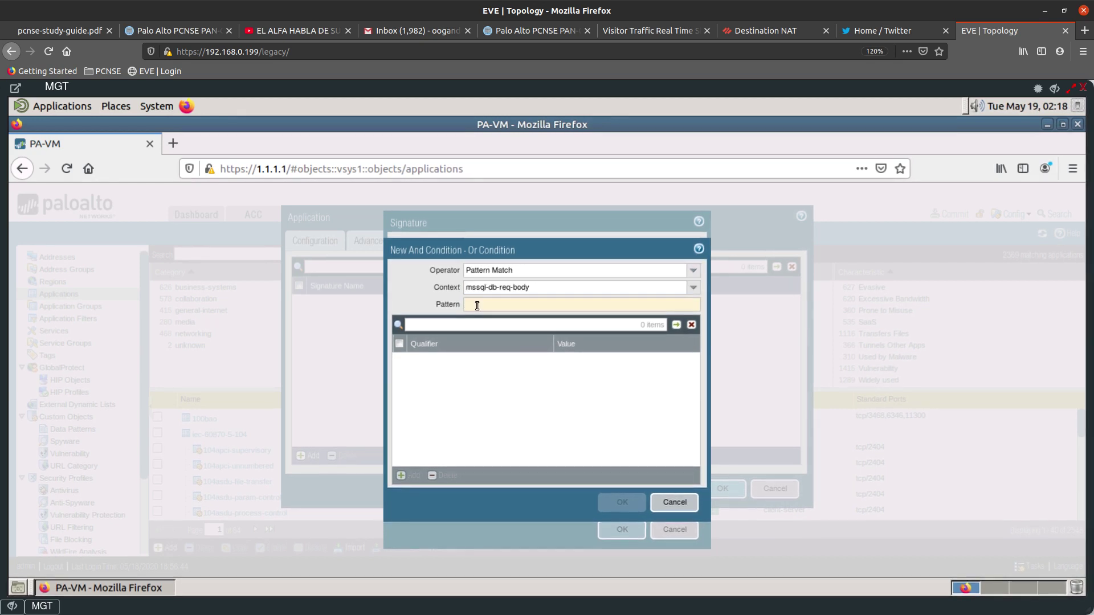
text(Patter)
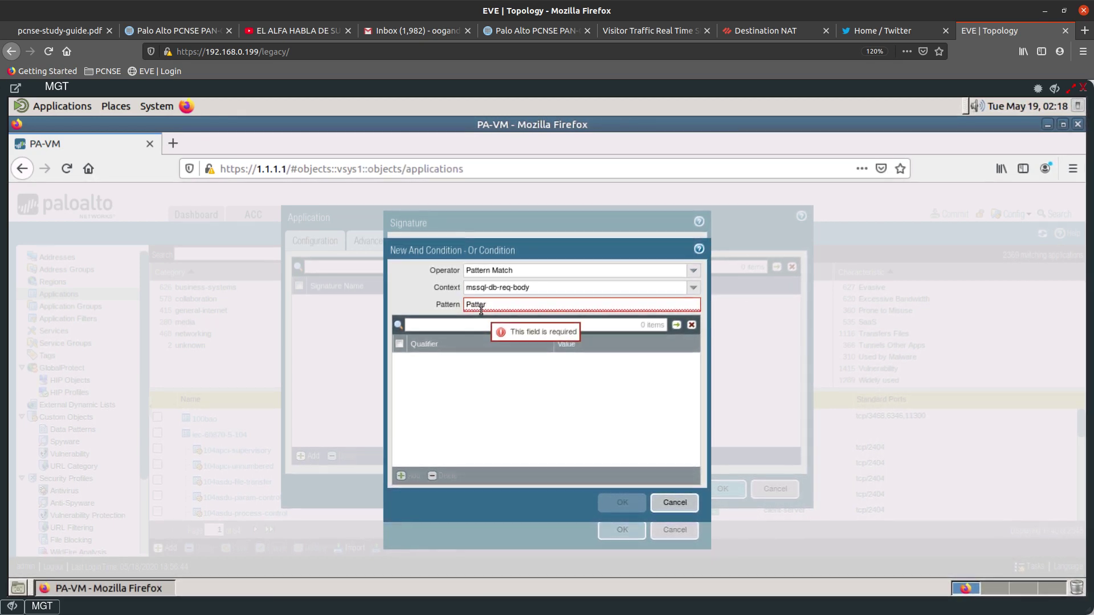
text(n)
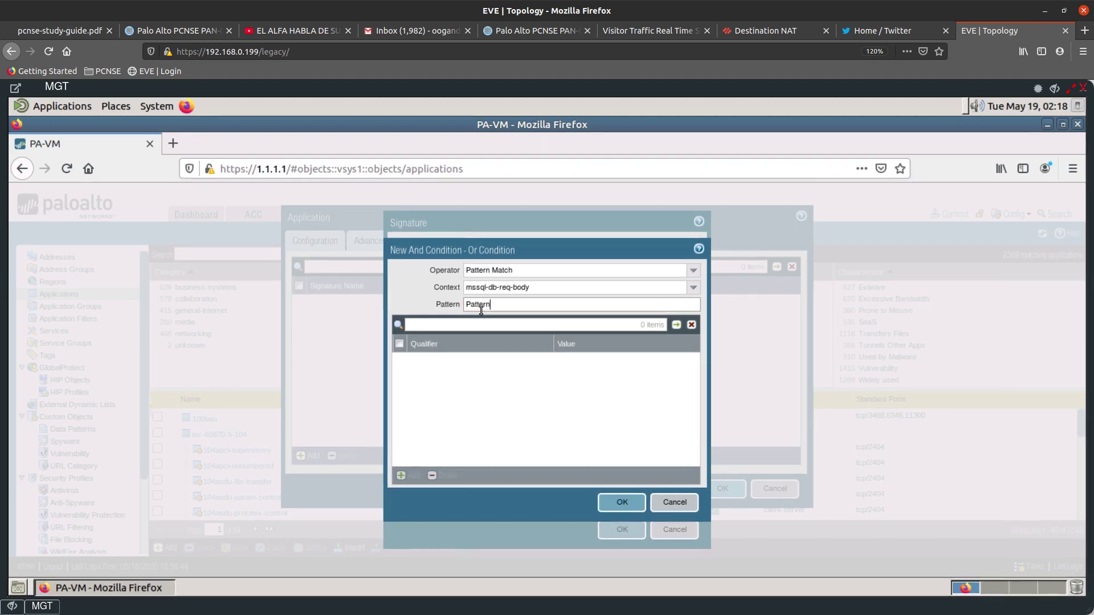
text( Match)
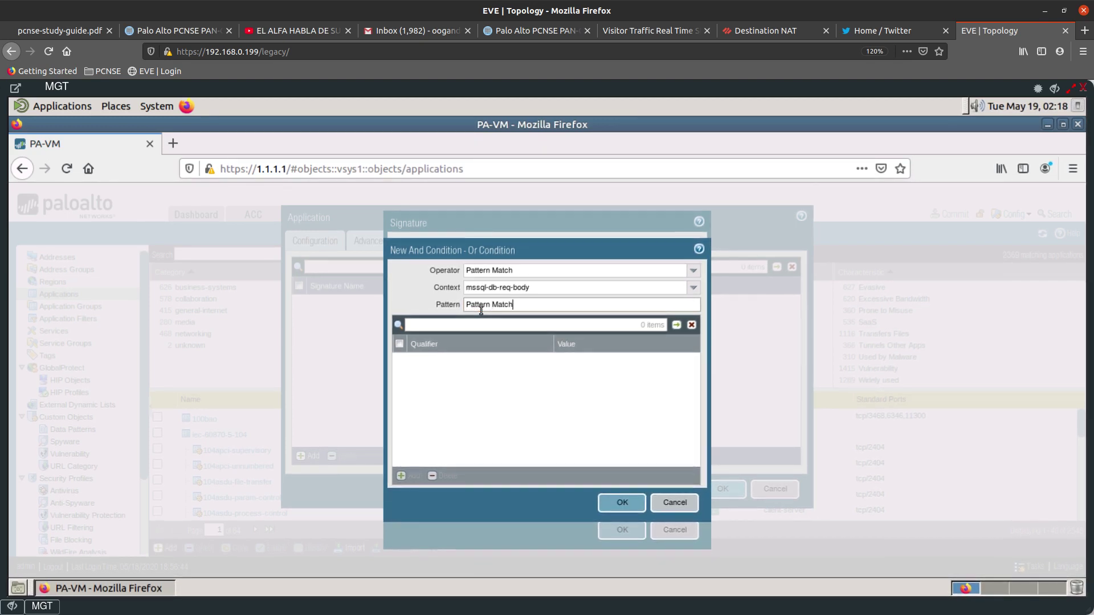
click(621, 504)
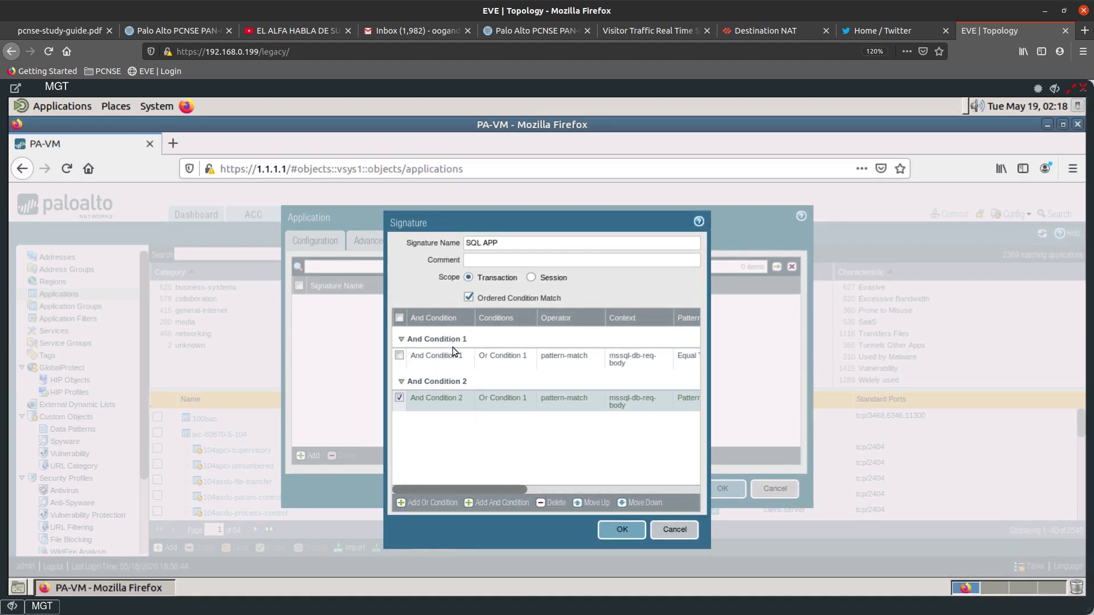
Save the SQL APP signature and change its scope to Session in the signature list.
click(624, 531)
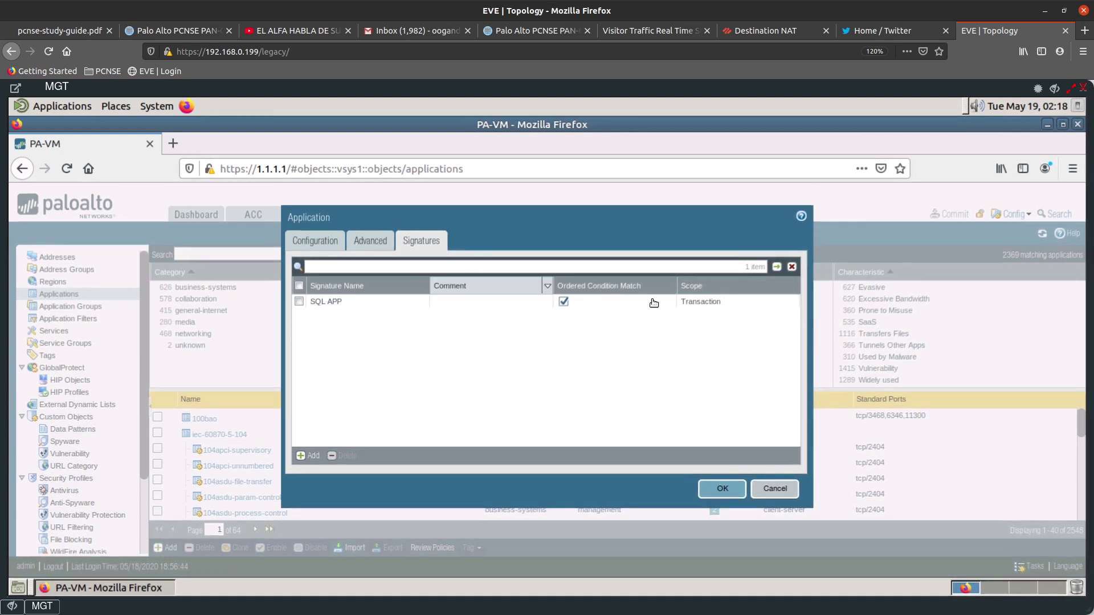
click(696, 308)
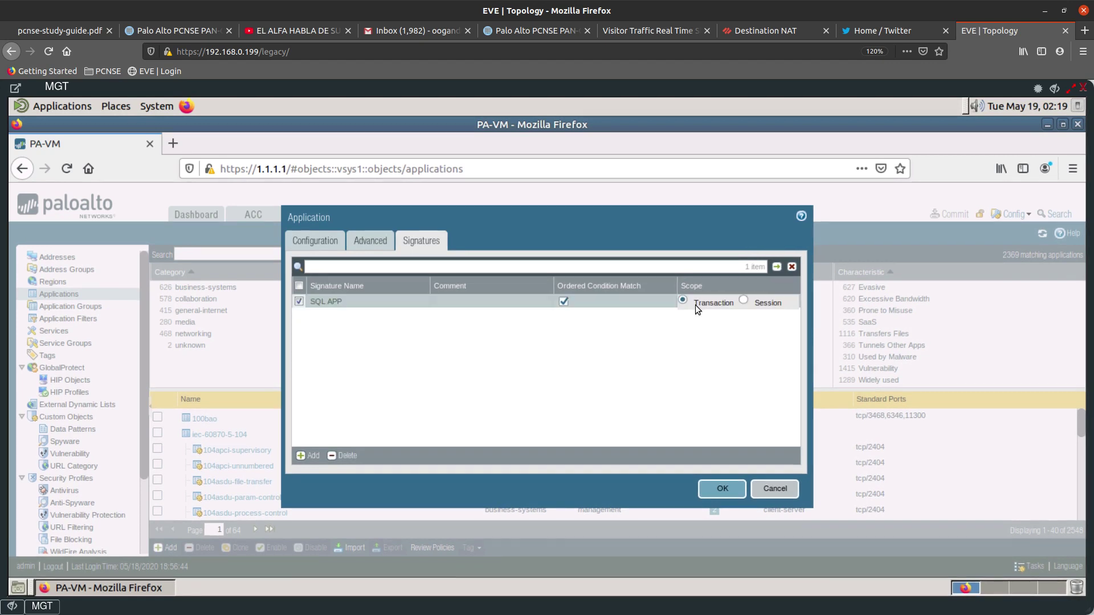
click(743, 301)
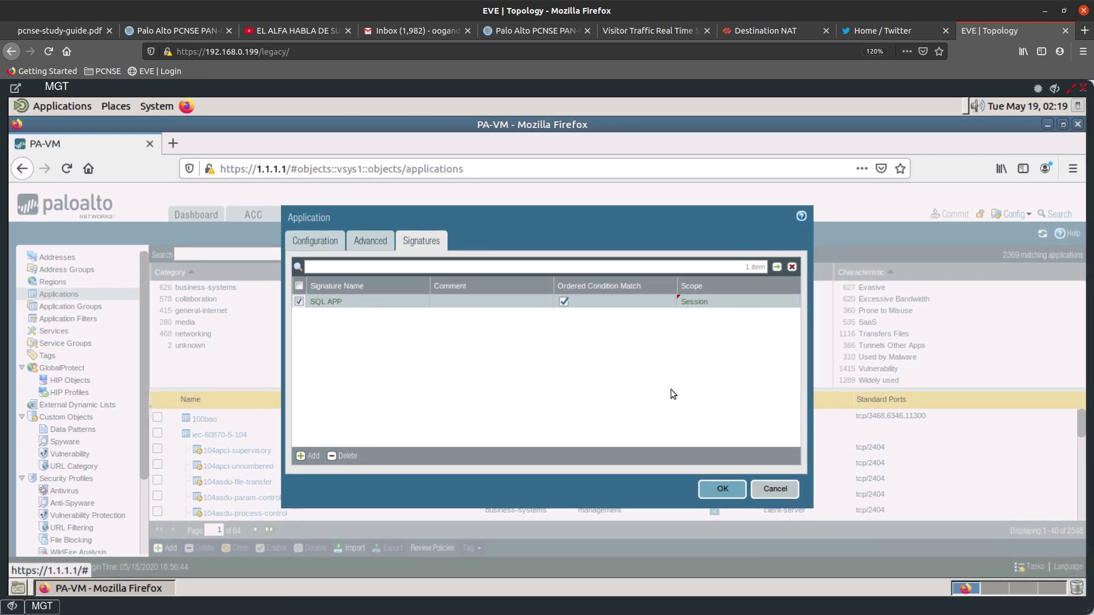
Save the custom application and commit all changes to the firewall's running configuration.
click(719, 493)
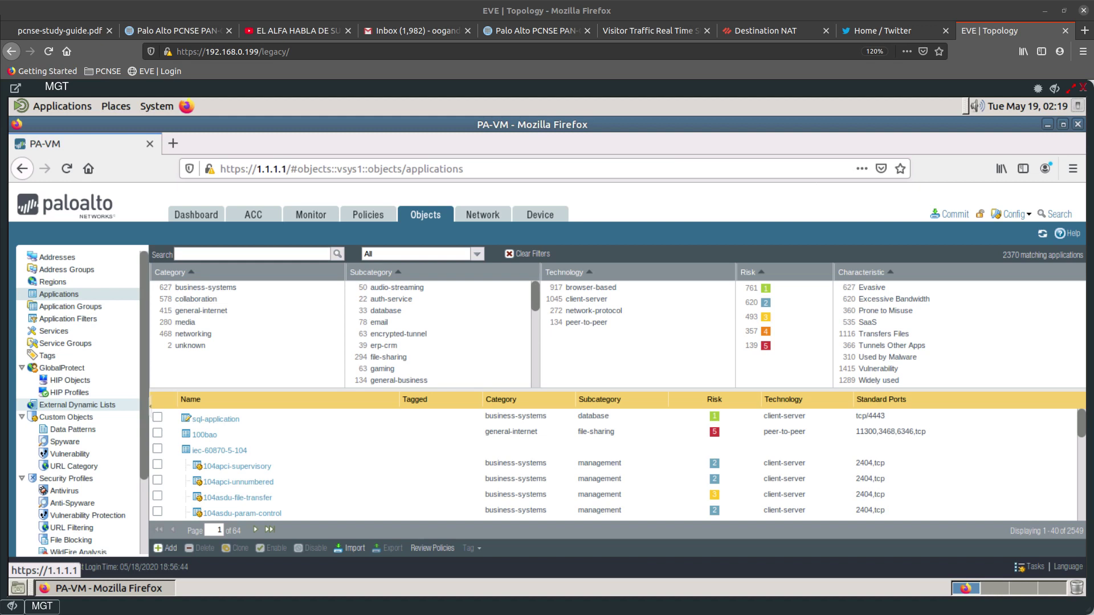
click(959, 219)
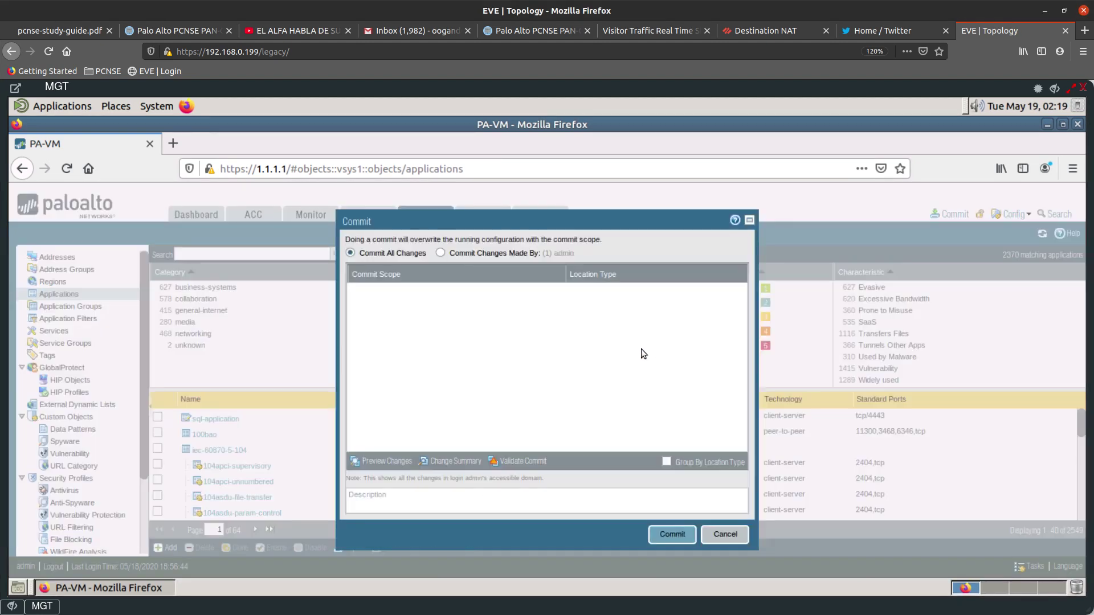
click(670, 535)
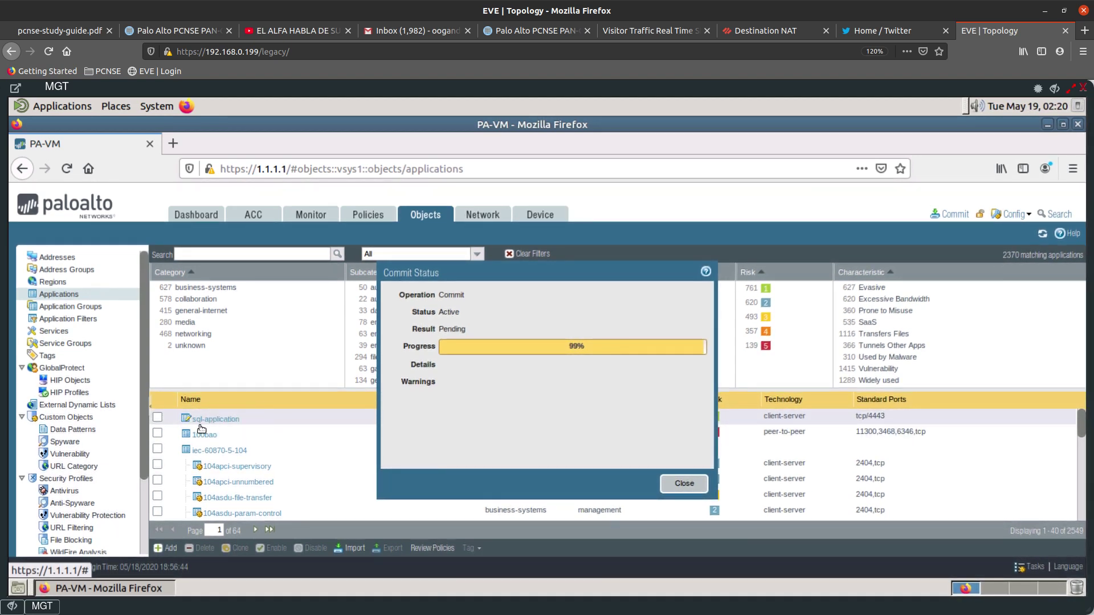
Close the finished commit's status and open the in-to-out security policy rule for editing.
mouse_move(213, 424)
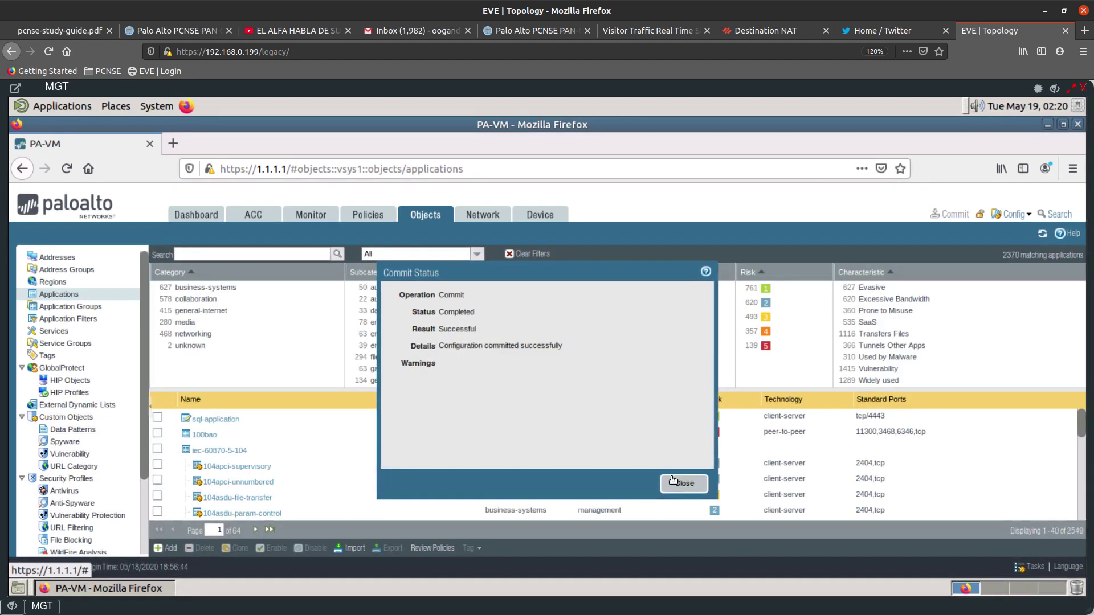
click(673, 481)
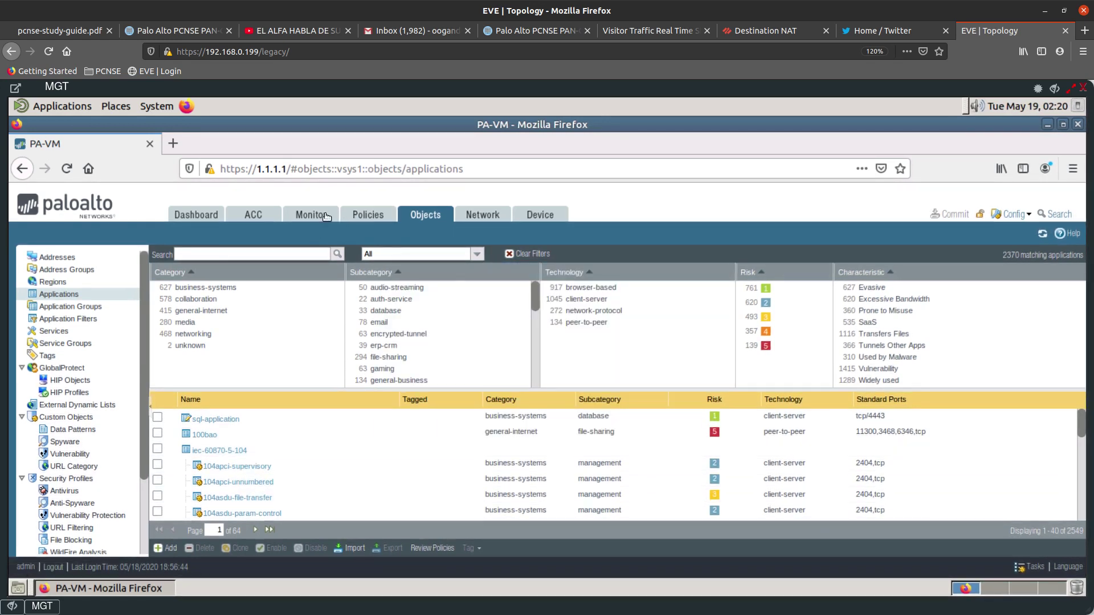
click(367, 216)
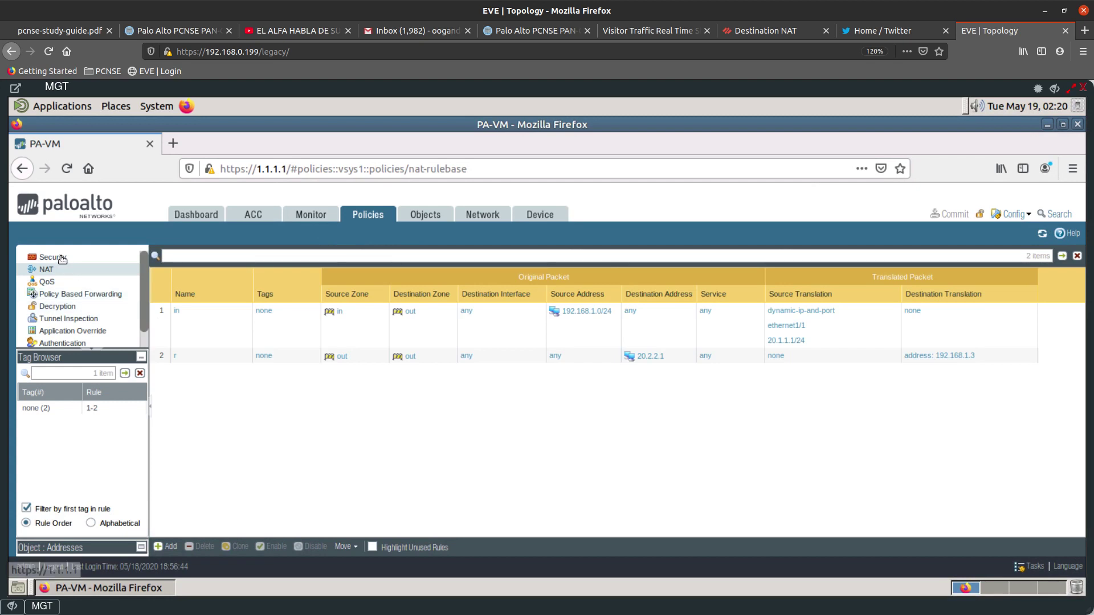
click(60, 257)
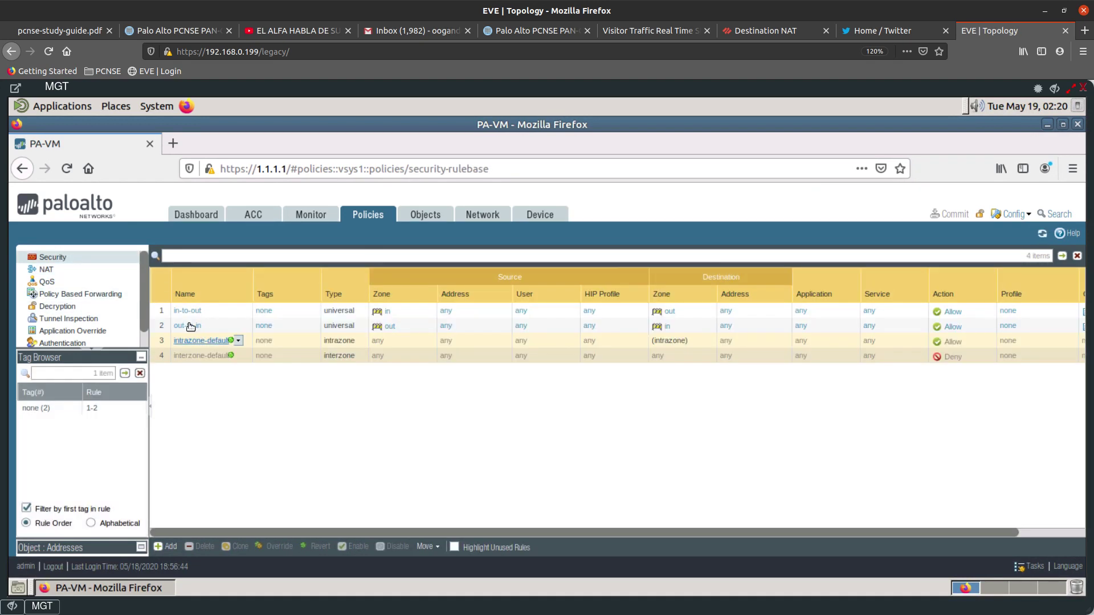
click(186, 311)
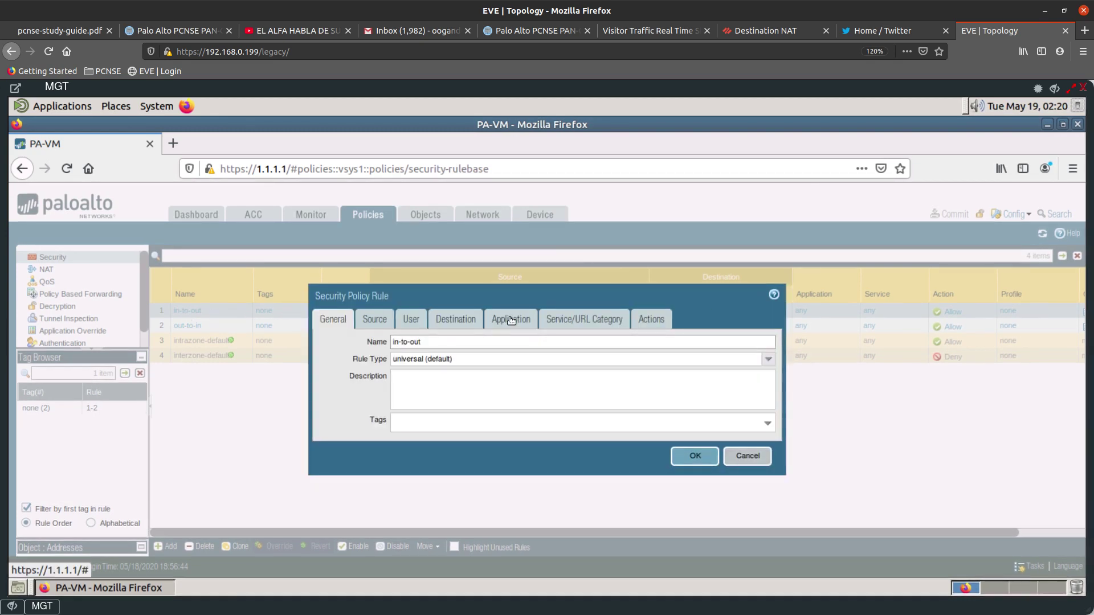
Replace Any with the custom application sql-application as the in-to-out rule's matched application.
click(511, 320)
click(329, 344)
click(340, 490)
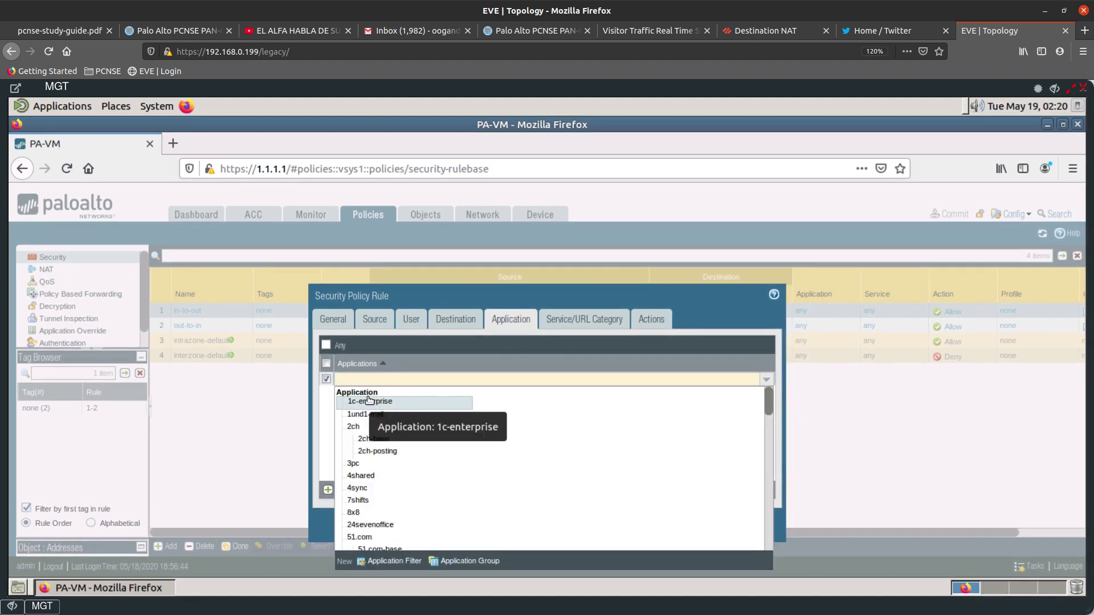
text(sql)
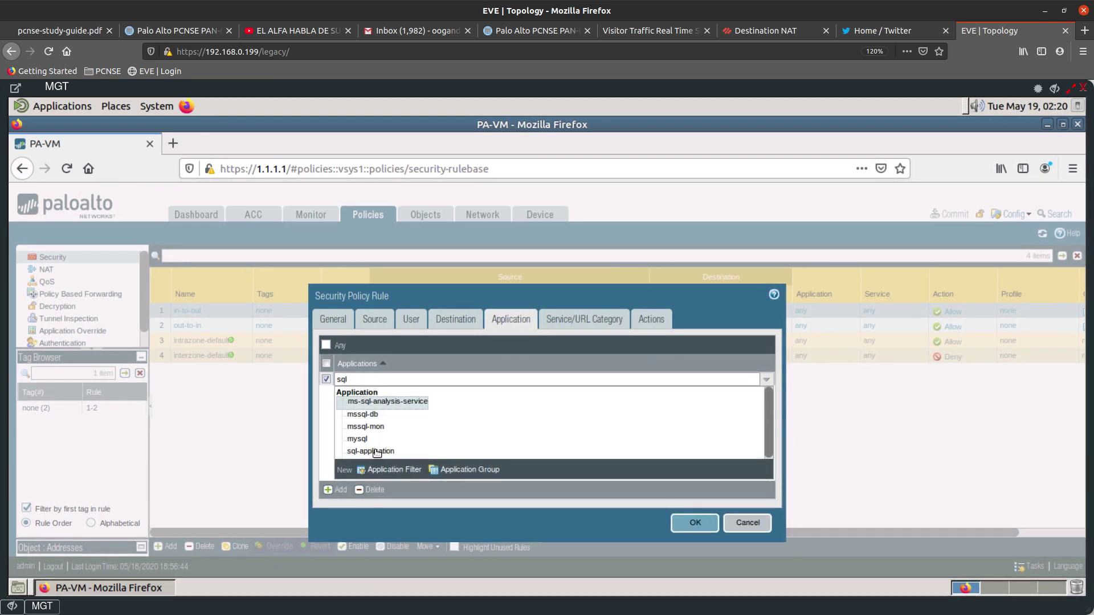
click(372, 451)
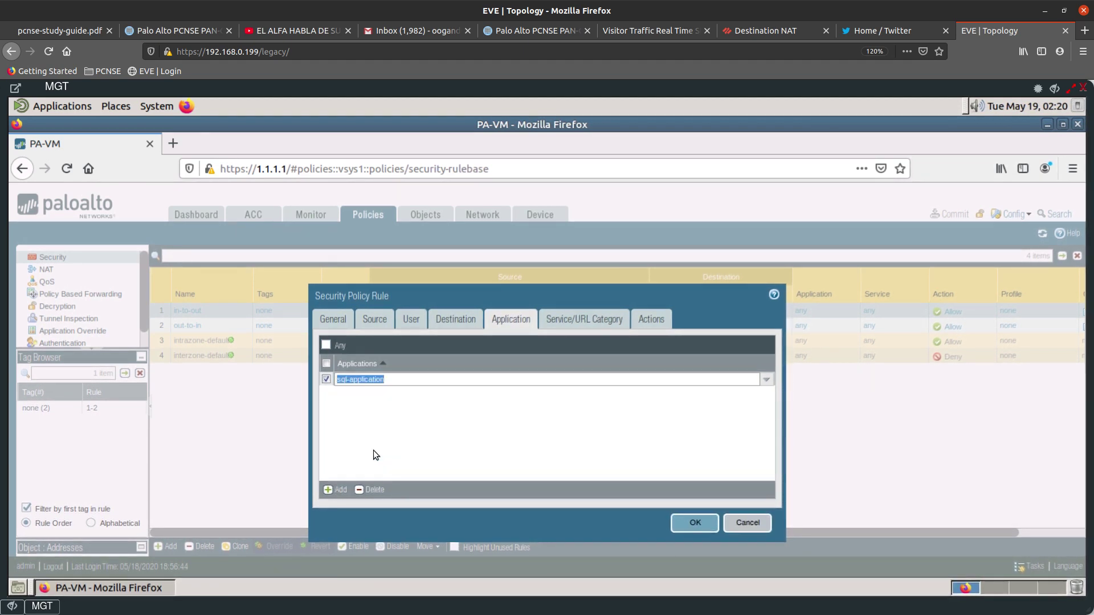
Save the in-to-out security rule and commit all policy and object changes to the running configuration.
click(693, 523)
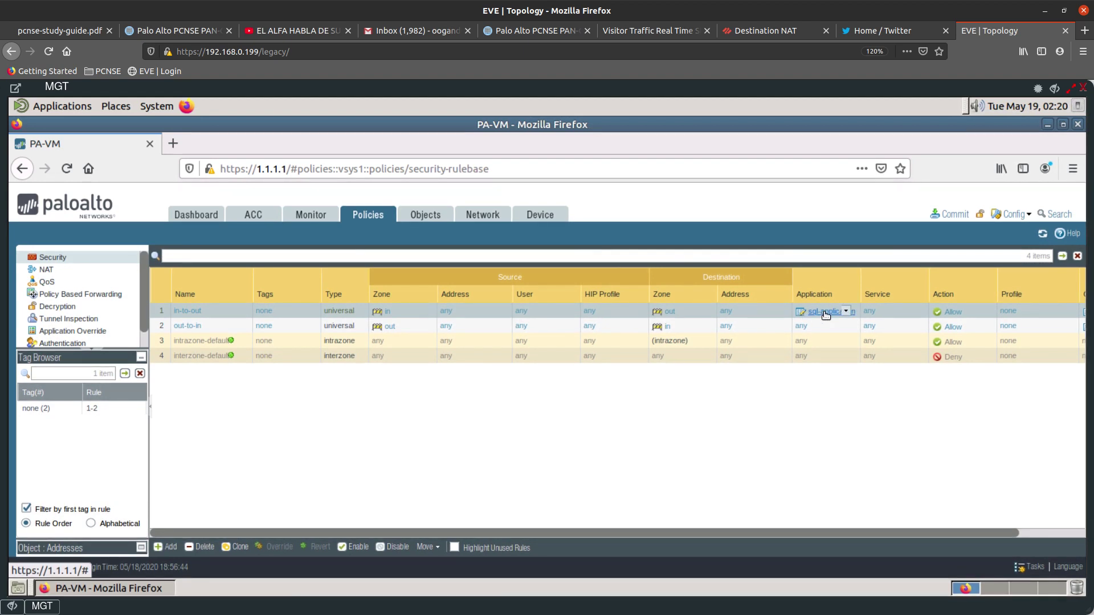
click(954, 222)
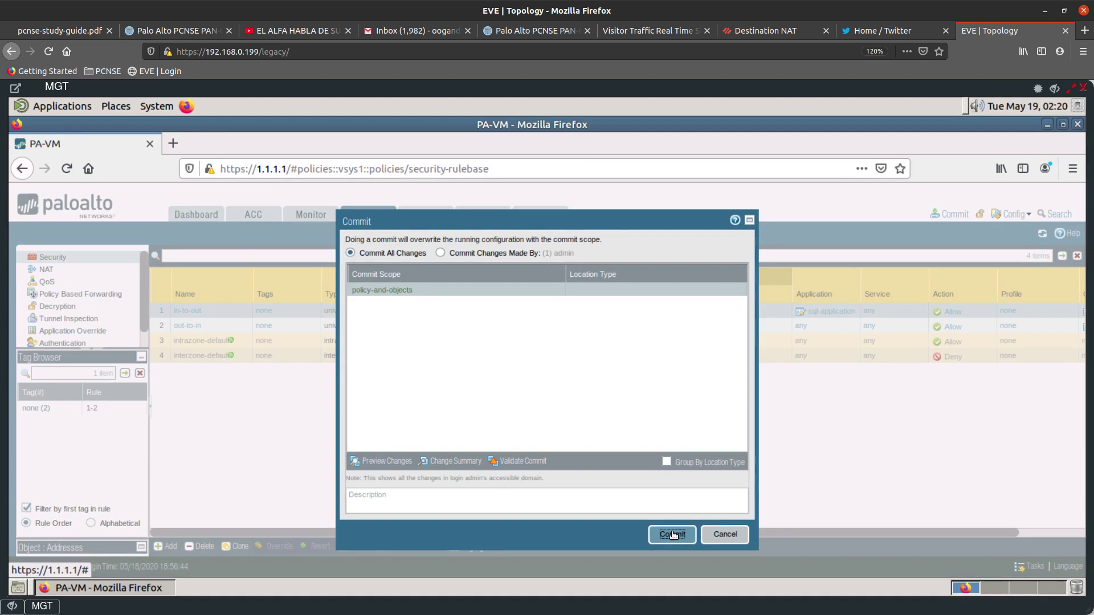
click(672, 534)
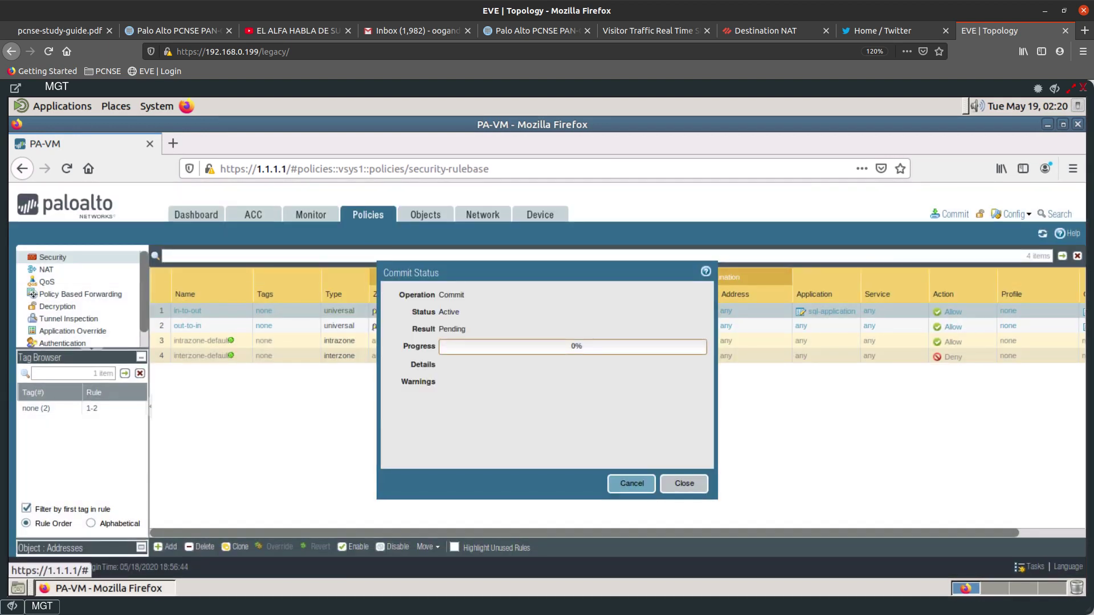